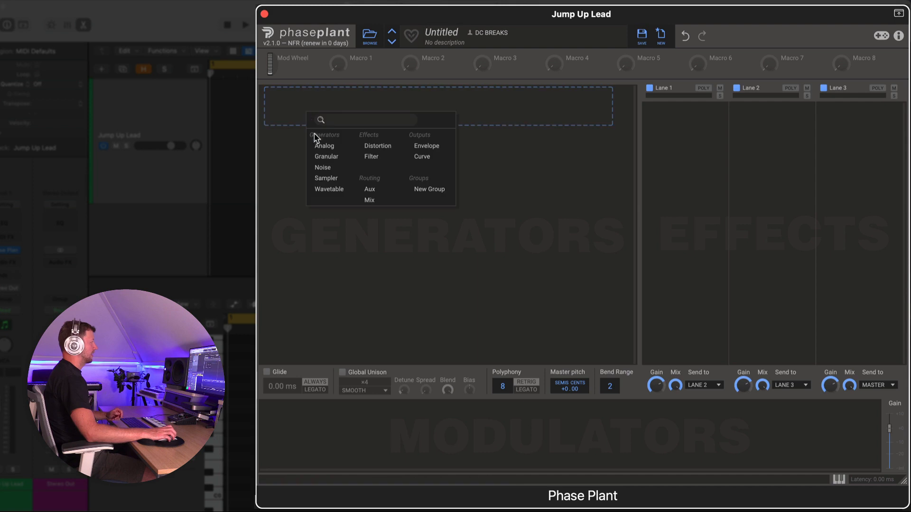
Step: Add an Analog generator, and shape its envelope with sustain at 0% and decay at about 409 ms
left_click(323, 147)
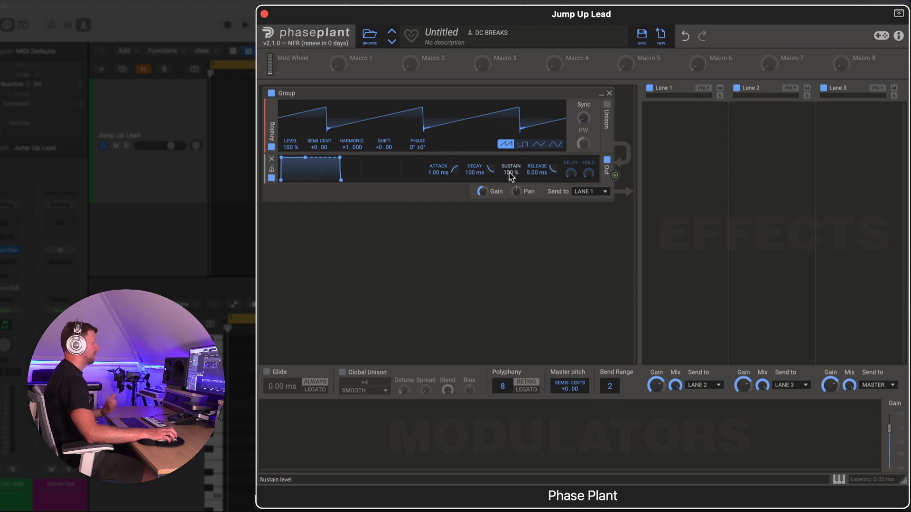
left_click_drag(511, 176, 510, 204)
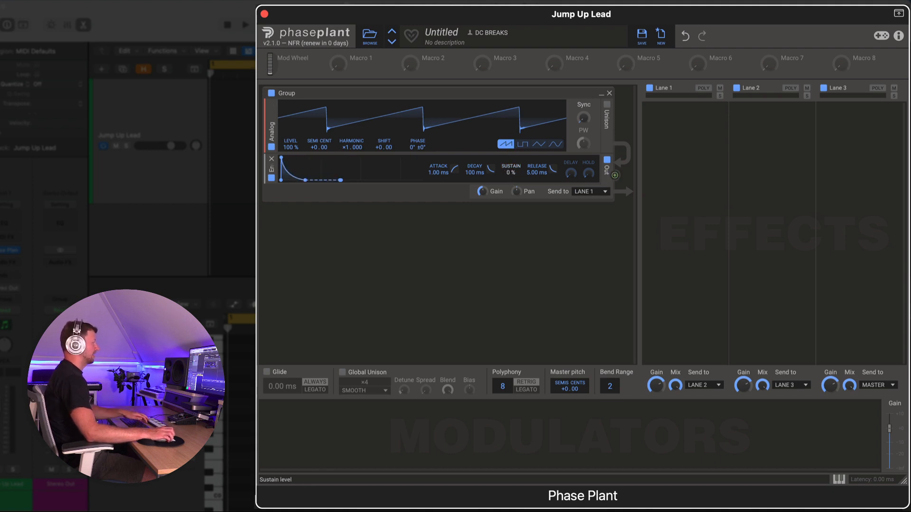
left_click_drag(475, 173, 474, 147)
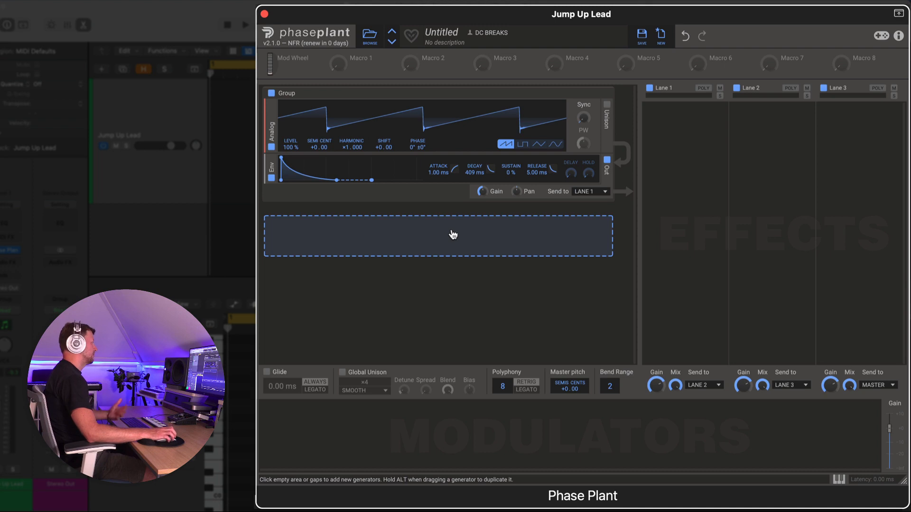
Step: Add a second Analog generator below the first and remove its envelope
left_click(451, 234)
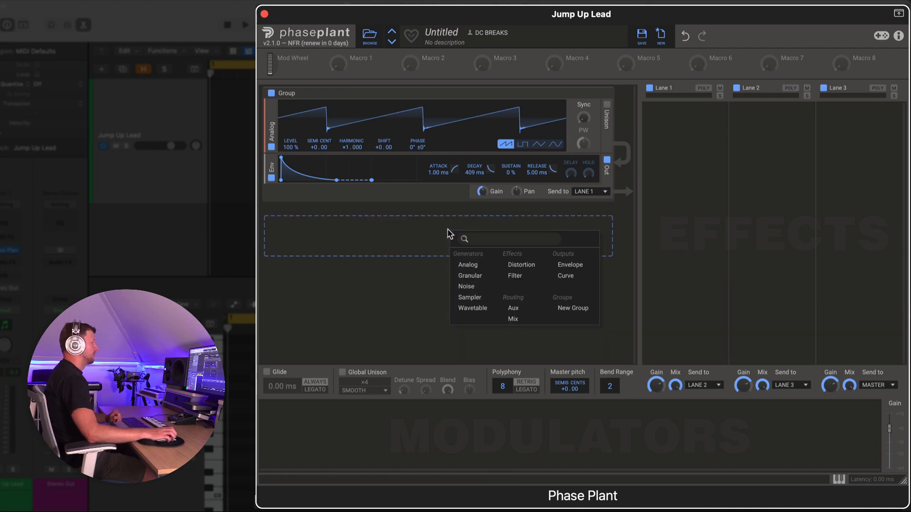
left_click(468, 265)
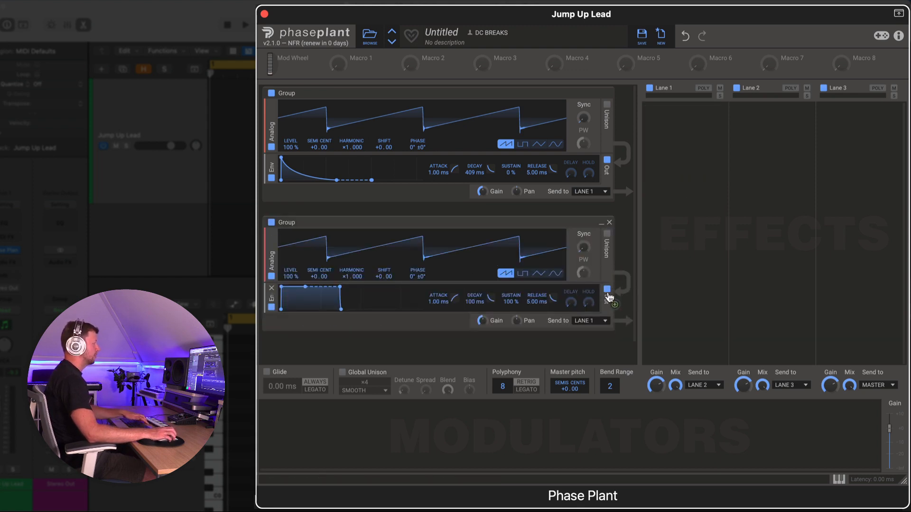
left_click(272, 288)
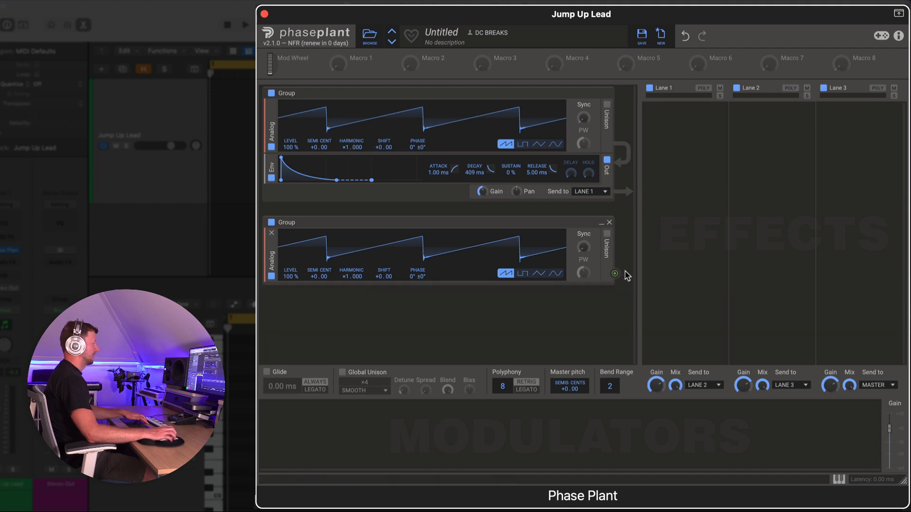
Step: Route the second oscillator's output to modulate the first oscillator's shift, and set its harmonic to 0.000
left_click_drag(614, 275, 384, 121)
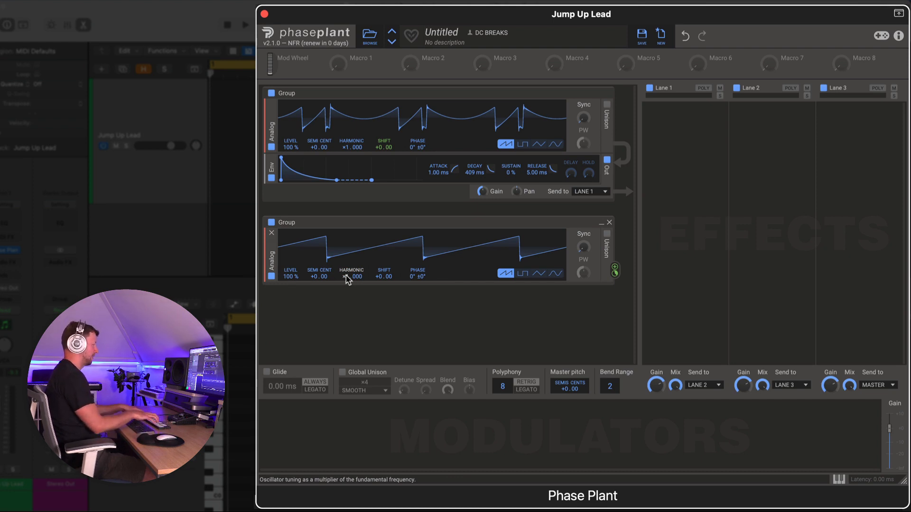
left_click_drag(346, 276, 351, 280)
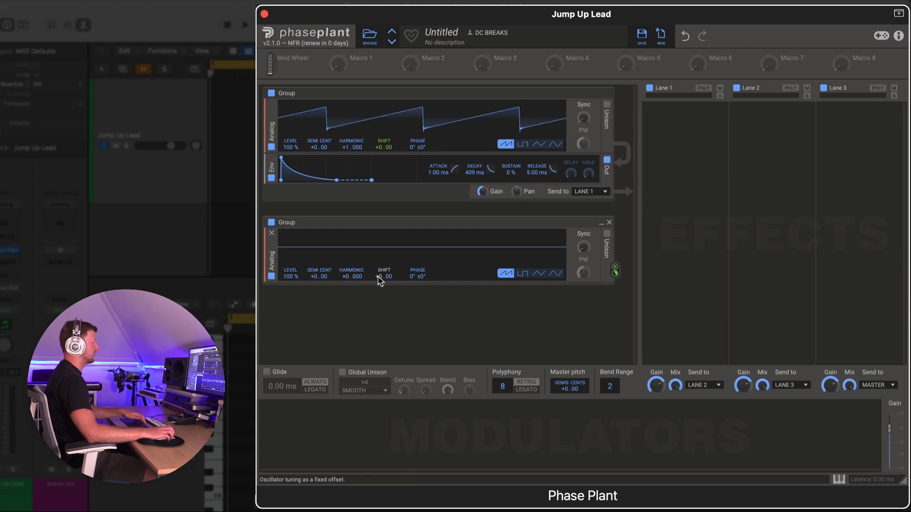
left_click_drag(383, 277, 385, 239)
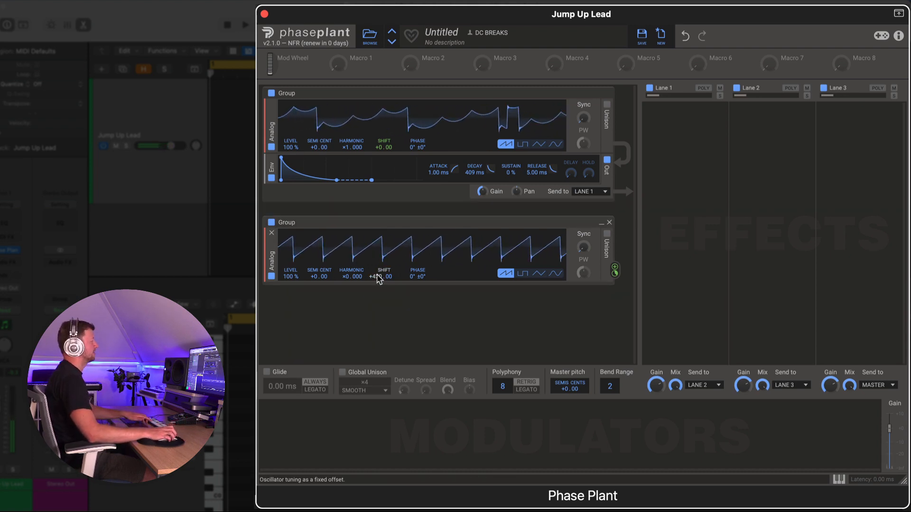
left_click_drag(379, 279, 379, 252)
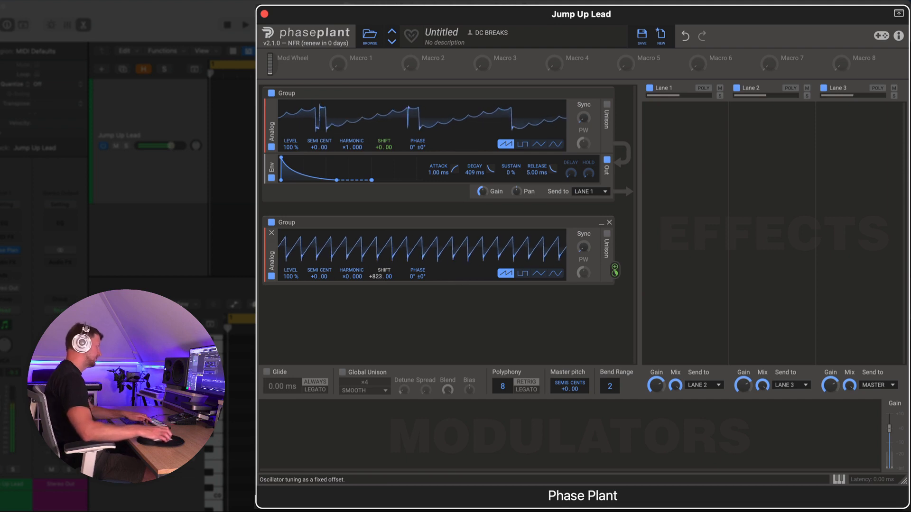
double_click(377, 276)
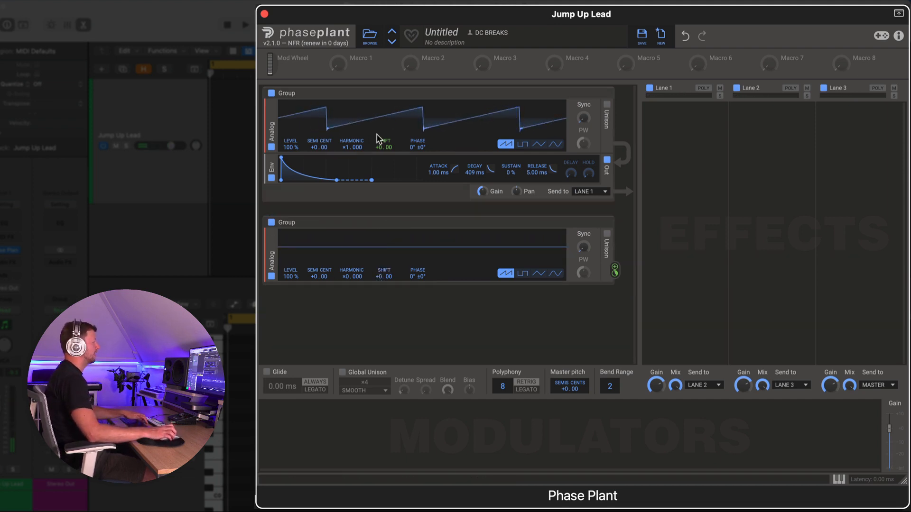
Step: Assign Macro 1 to the second oscillator's shift and raise Macro 1 slightly
left_click_drag(338, 63, 384, 283)
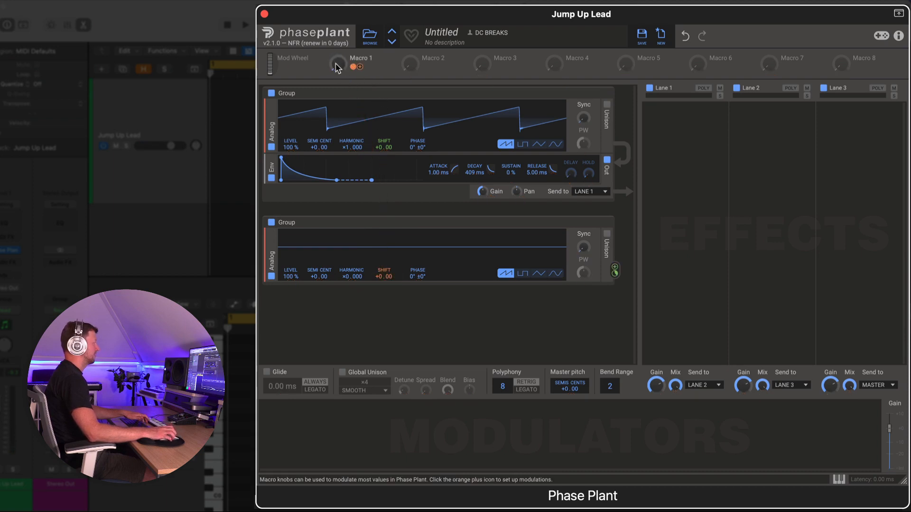
mouse_move(337, 65)
left_mouse_down()
mouse_move(338, 16)
mouse_move(337, 63)
left_mouse_up()
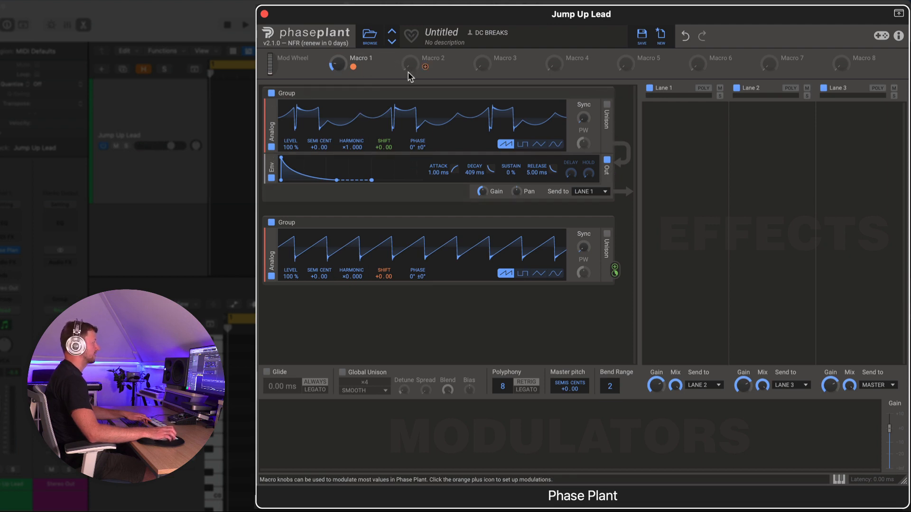
Step: Assign Macro 2 to the second oscillator's Sync amount
left_click_drag(425, 66, 584, 249)
left_click(455, 85)
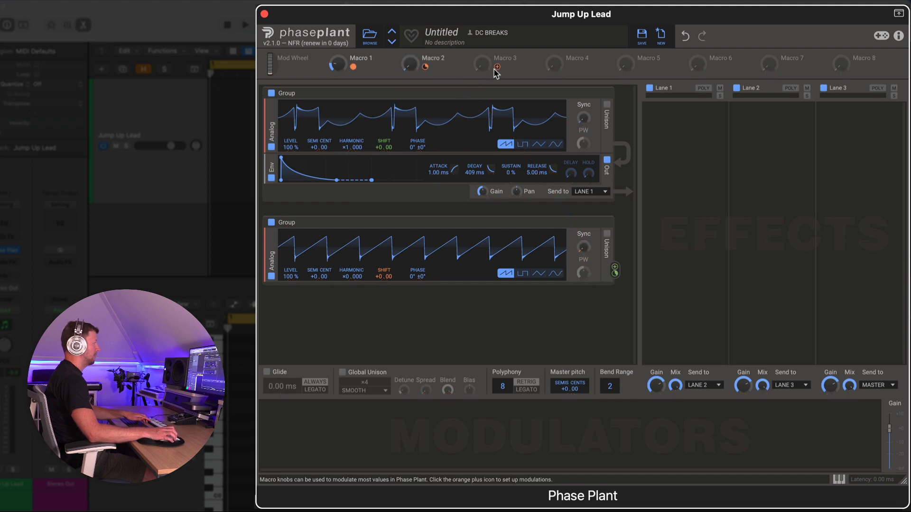
Step: Set the second oscillator's level to 0% and assign Macro 3 to that level
left_click_drag(291, 276, 290, 328)
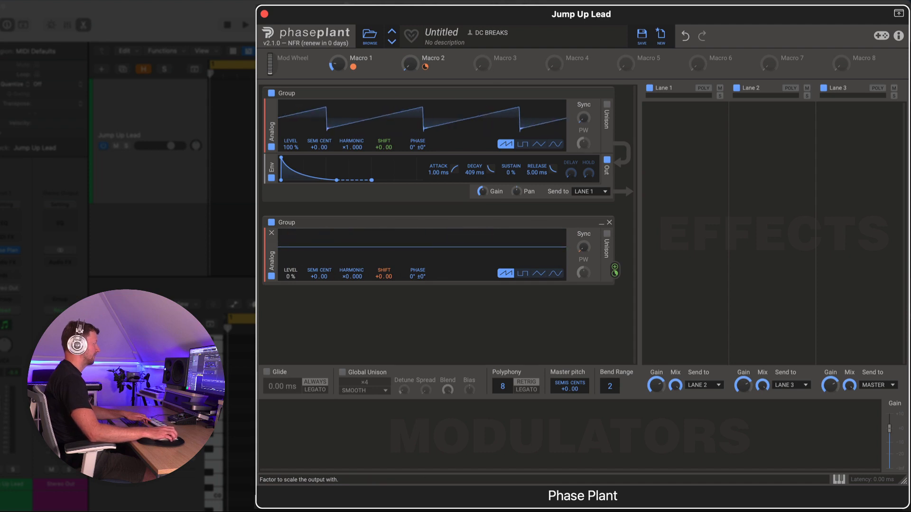
left_click_drag(497, 66, 291, 283)
left_click(522, 59)
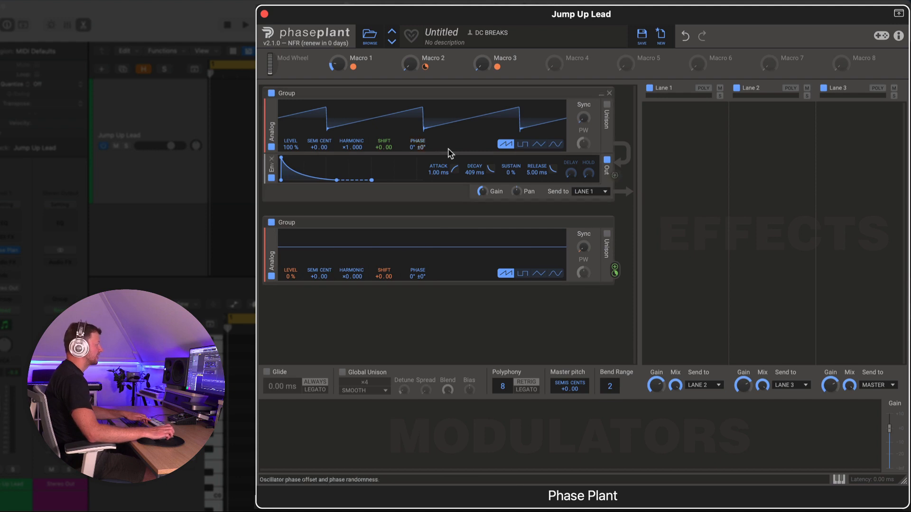
Step: Adjust Macros 1, 2 and 3 upward to dial in the modulated lead tone
left_click_drag(410, 62, 411, 38)
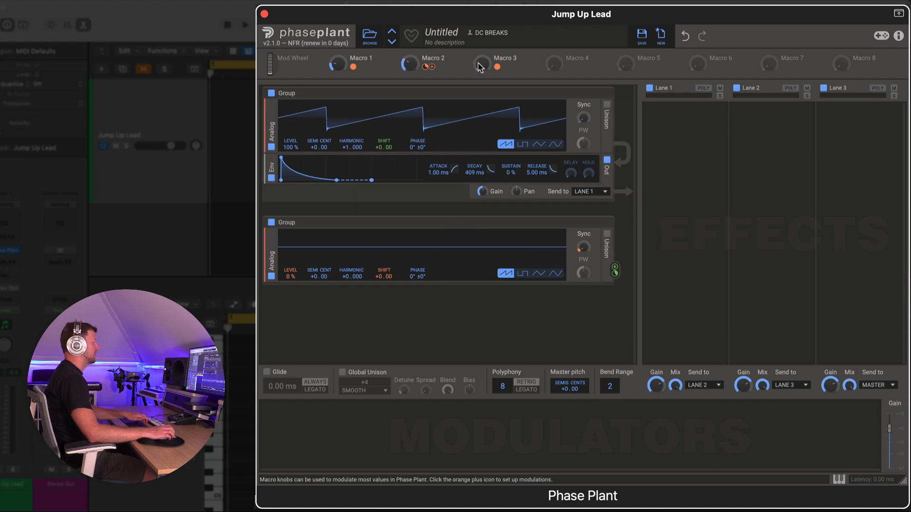
left_click_drag(481, 63, 482, 39)
left_click_drag(336, 66, 337, 54)
left_click_drag(409, 62, 409, 56)
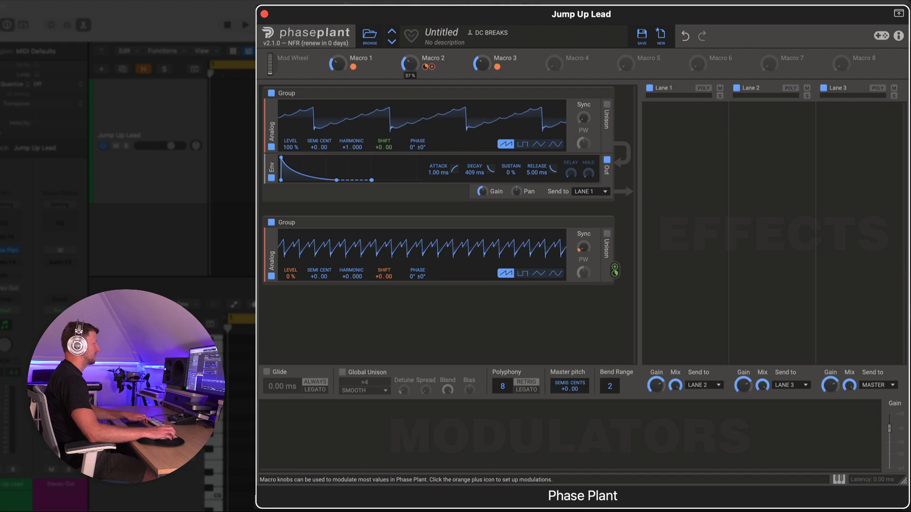
left_click_drag(481, 63, 480, 70)
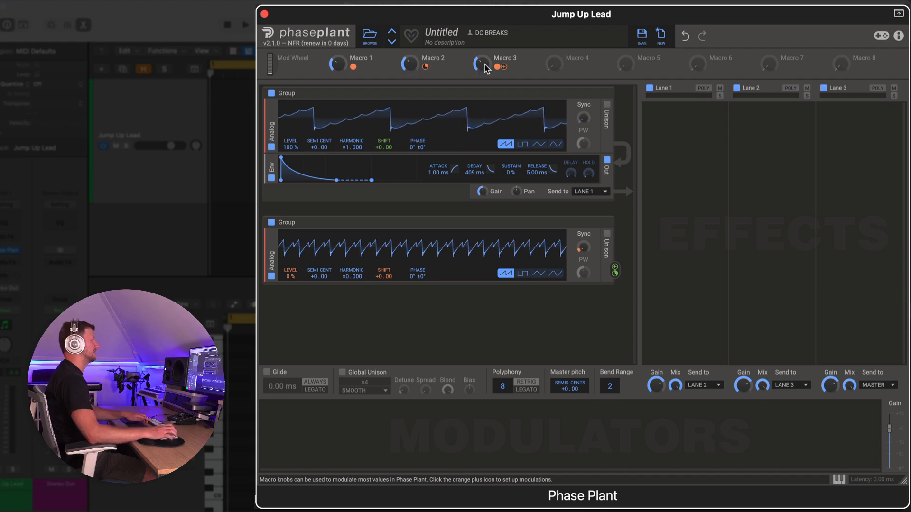
left_click_drag(485, 71, 484, 53)
left_click_drag(409, 68, 410, 56)
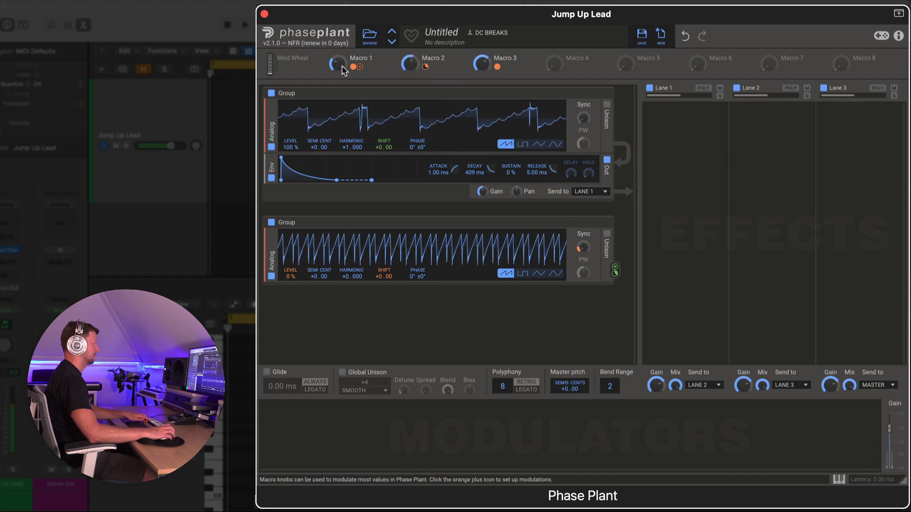
mouse_move(341, 67)
left_mouse_down()
mouse_move(341, 48)
mouse_move(341, 70)
left_mouse_up()
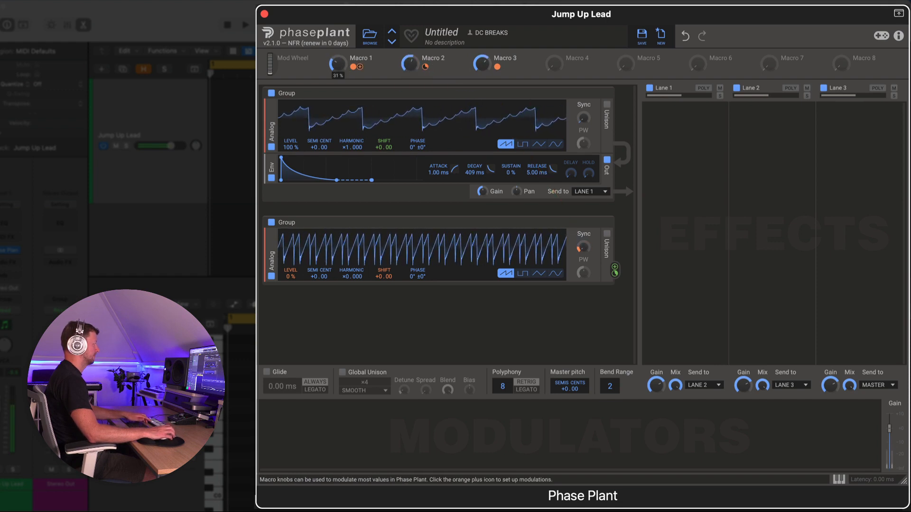
left_click_drag(335, 66, 335, 65)
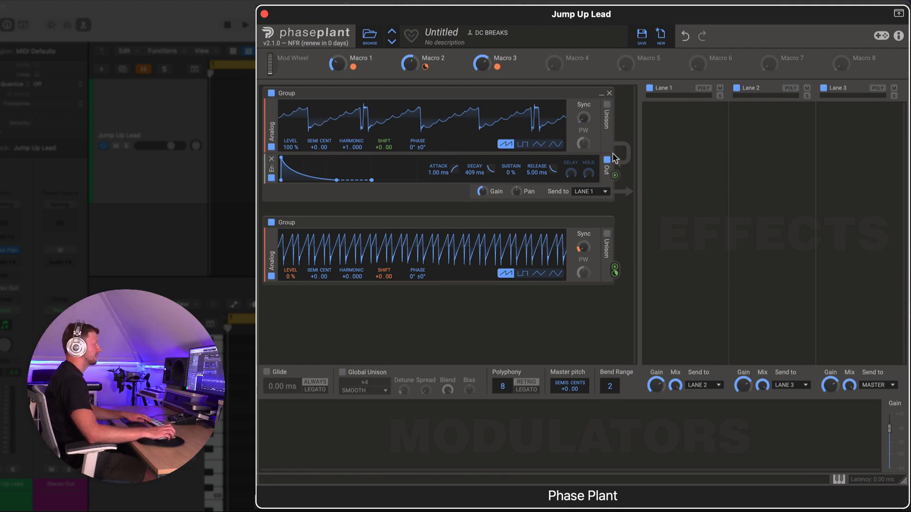
Step: Add a Resonator to Lane 1 and set its frequency to 0
left_click(673, 127)
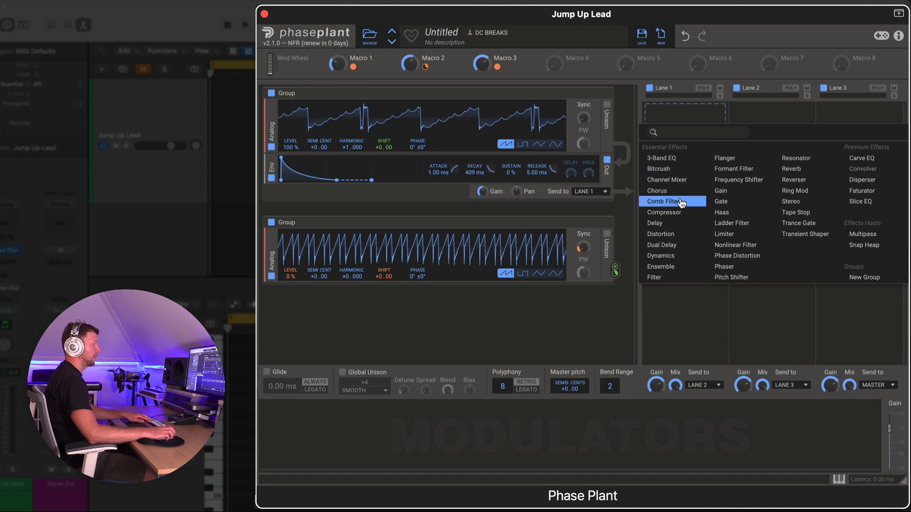
left_click(796, 158)
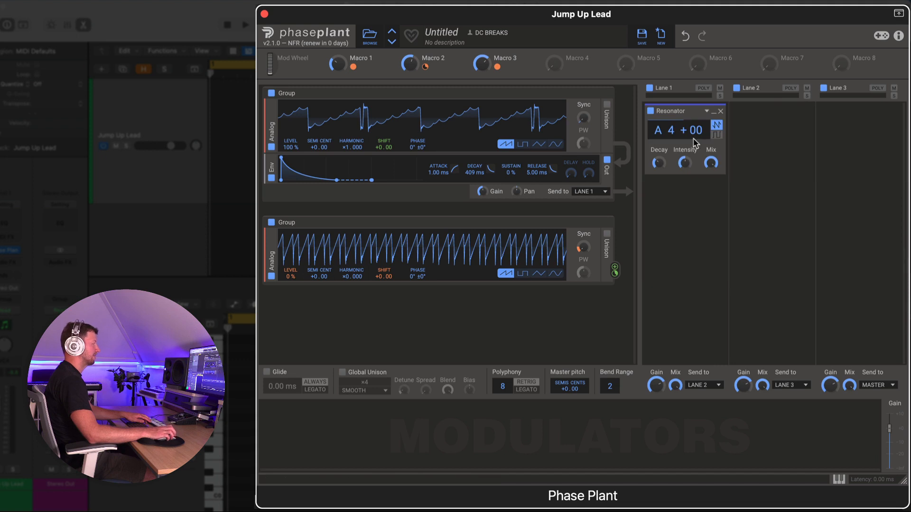
right_click(667, 129)
type("0")
key("Return")
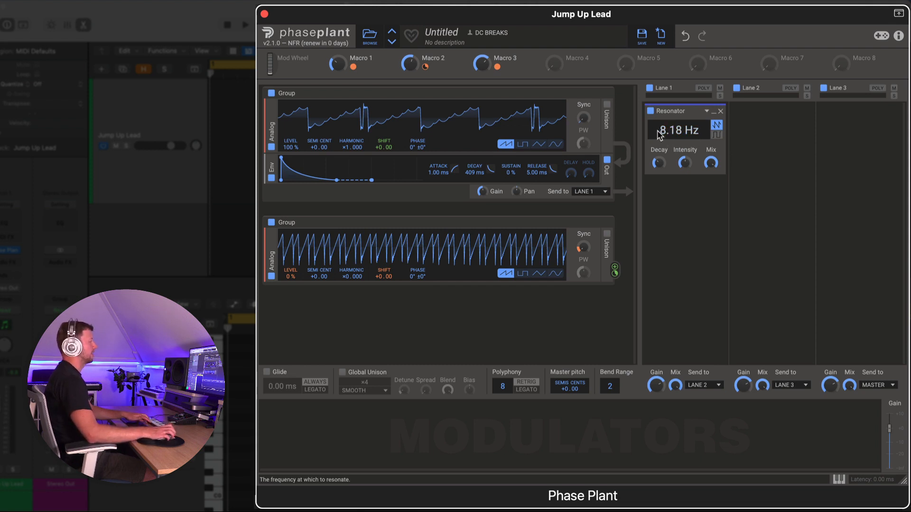
Step: Assign Macro 4 to the resonator's frequency and raise Macro 4
left_click_drag(571, 68, 679, 139)
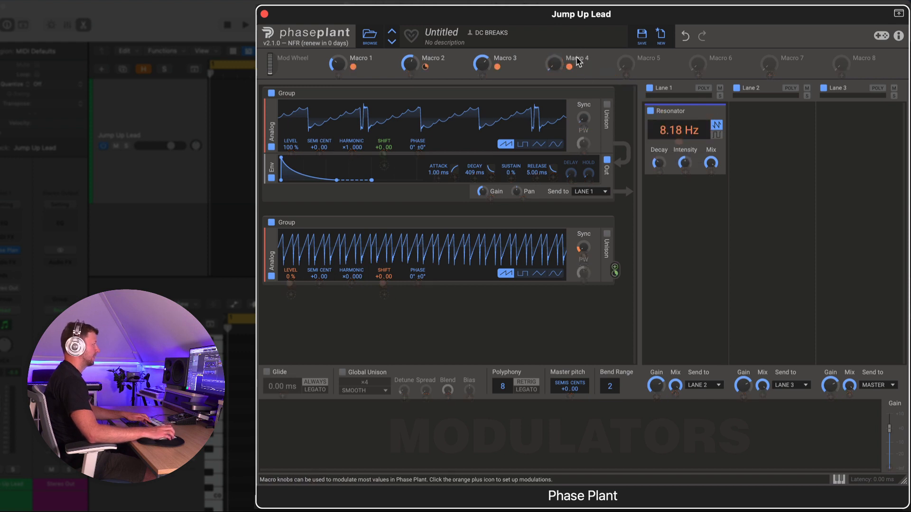
left_click_drag(558, 65, 558, 59)
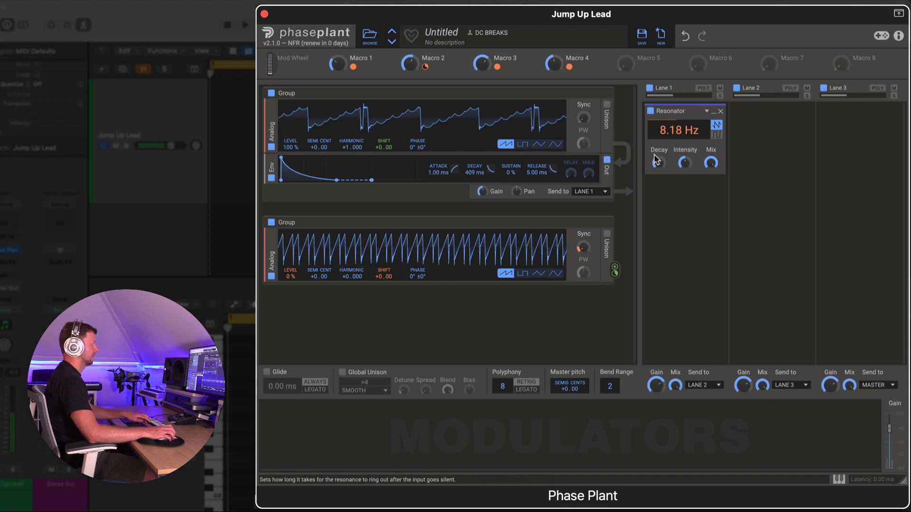
mouse_move(658, 163)
left_mouse_down()
mouse_move(685, 162)
mouse_move(659, 163)
left_mouse_up()
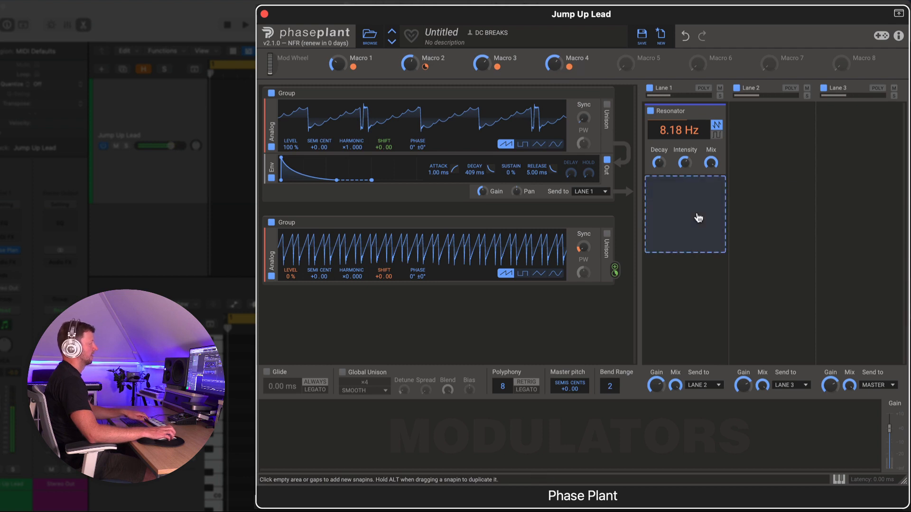
Step: Add a Frequency Shifter below the resonator, set its shift to -5.00 kHz, and assign Macro 5 to it
left_click(673, 196)
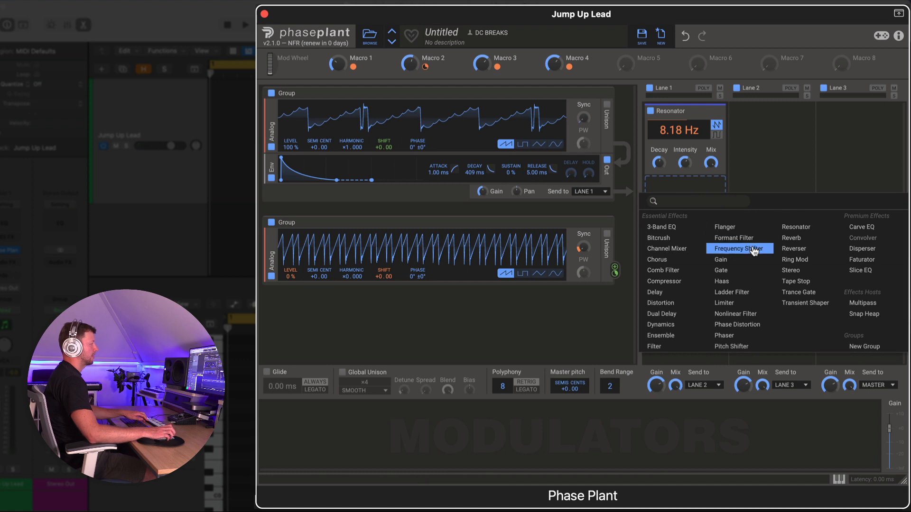
left_click(752, 249)
right_click(682, 204)
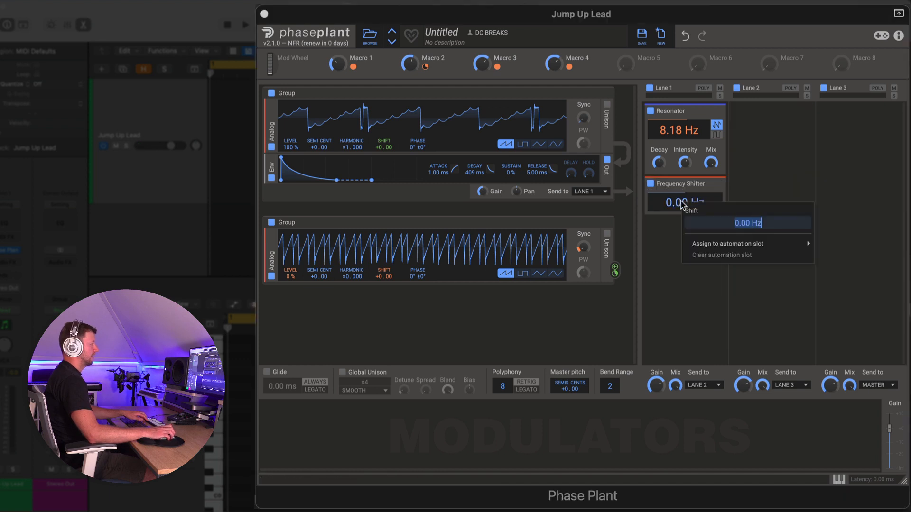
left_click(669, 202)
mouse_move(669, 202)
left_mouse_down()
mouse_move(669, 212)
mouse_move(679, 204)
left_mouse_up()
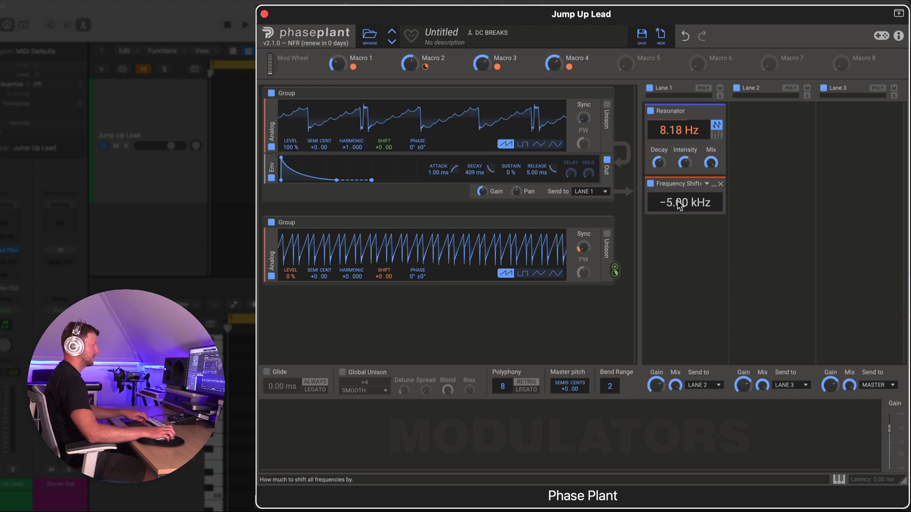
left_click_drag(625, 62, 688, 215)
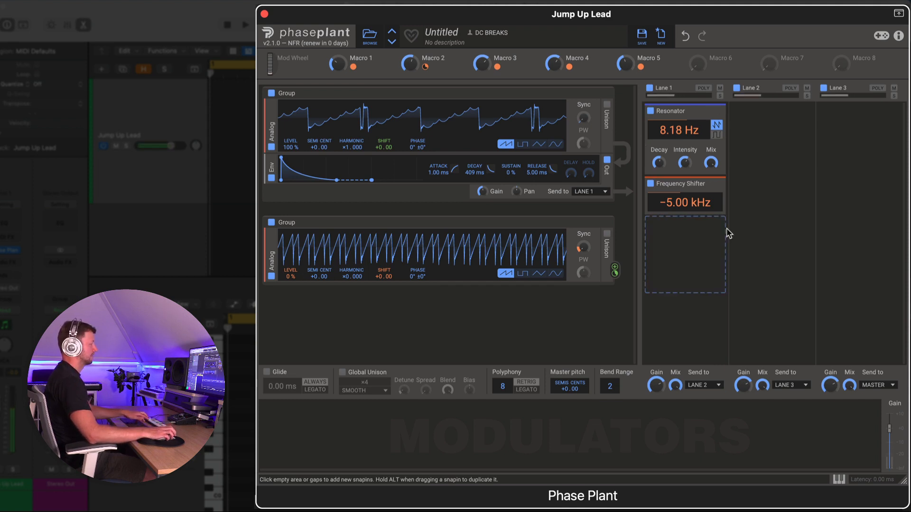
Step: Add a Multipass effect host to Lane 3
left_click(858, 127)
left_click(874, 237)
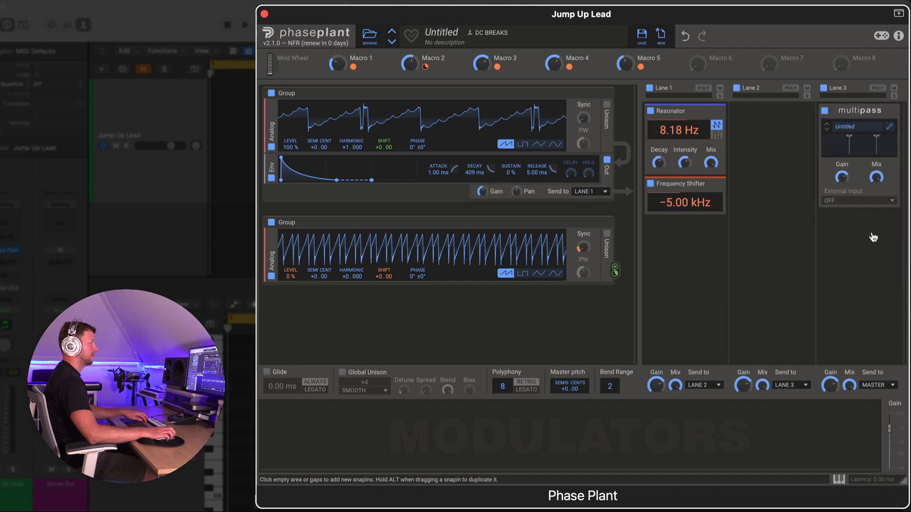
Step: Open the Multipass editor and its preset browser
left_click(890, 129)
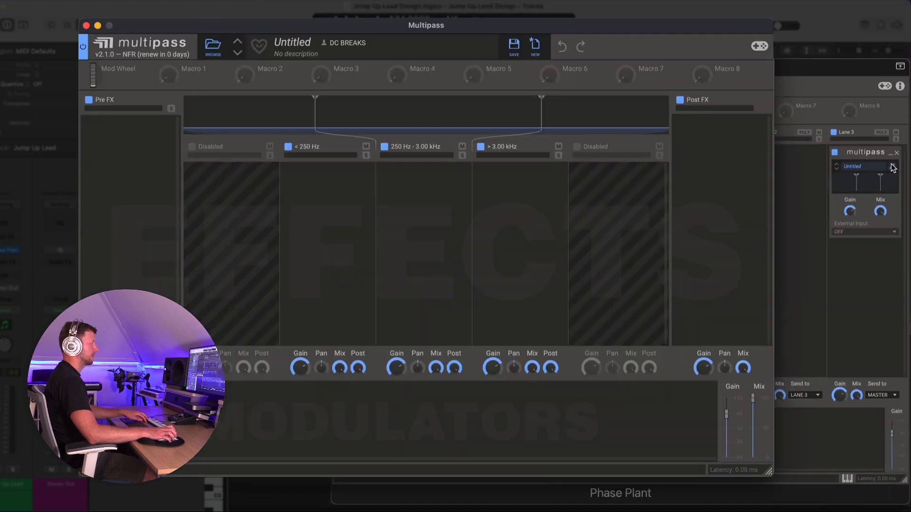
left_click(213, 46)
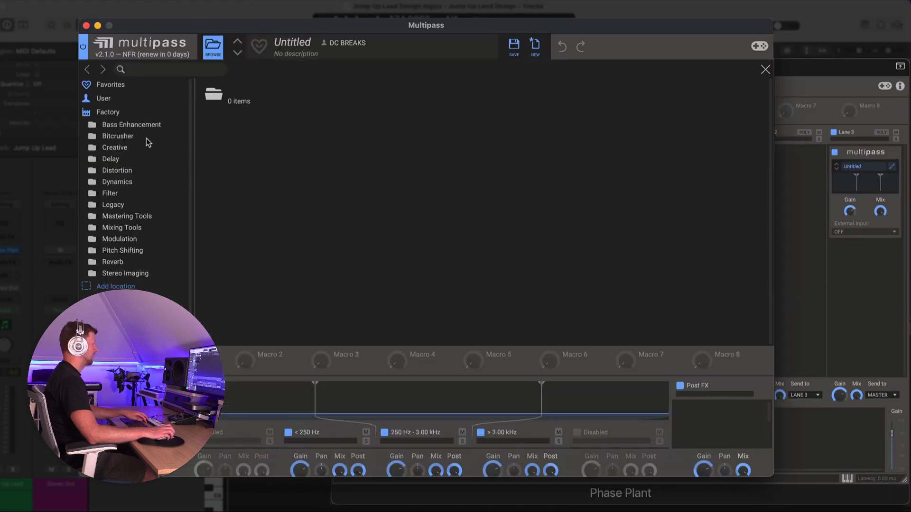
Step: Load the N.O.T.T. preset from the Dynamics folder into the Multipass, close its editor, and lower its Snap control
left_click(120, 170)
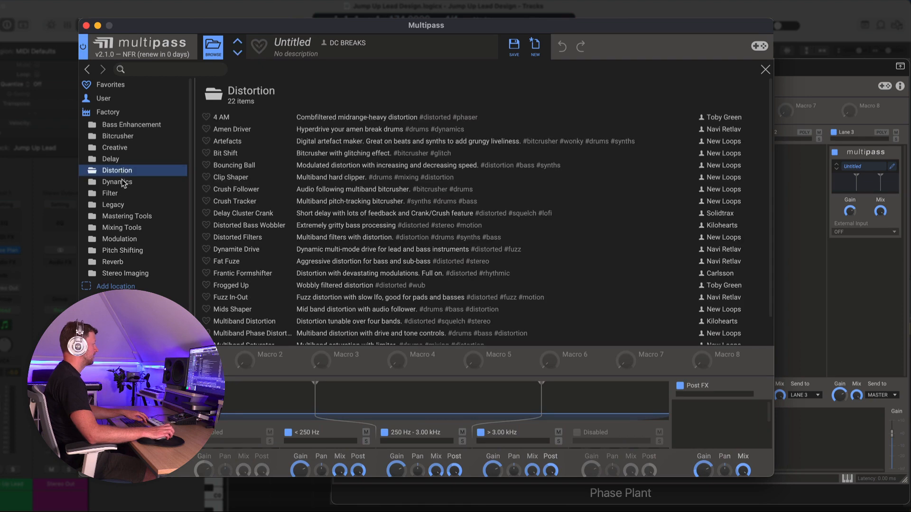
left_click(121, 182)
double_click(225, 141)
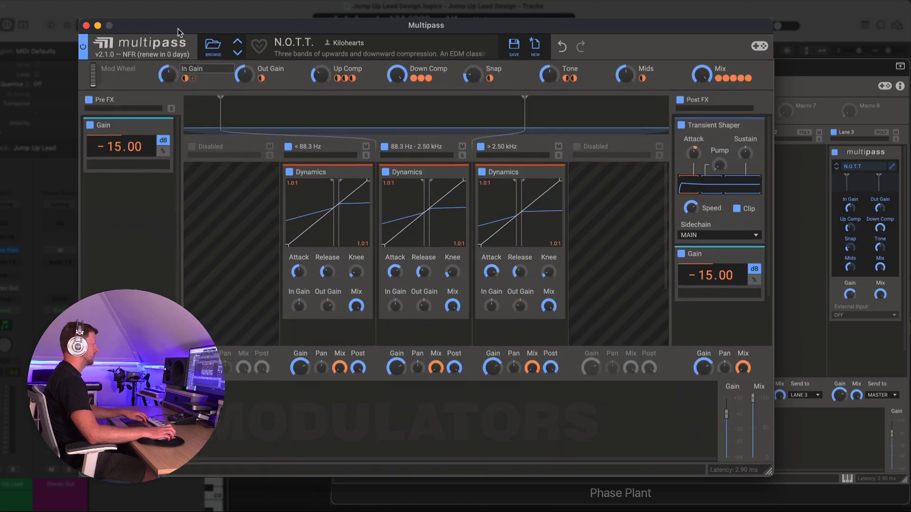
left_click(86, 26)
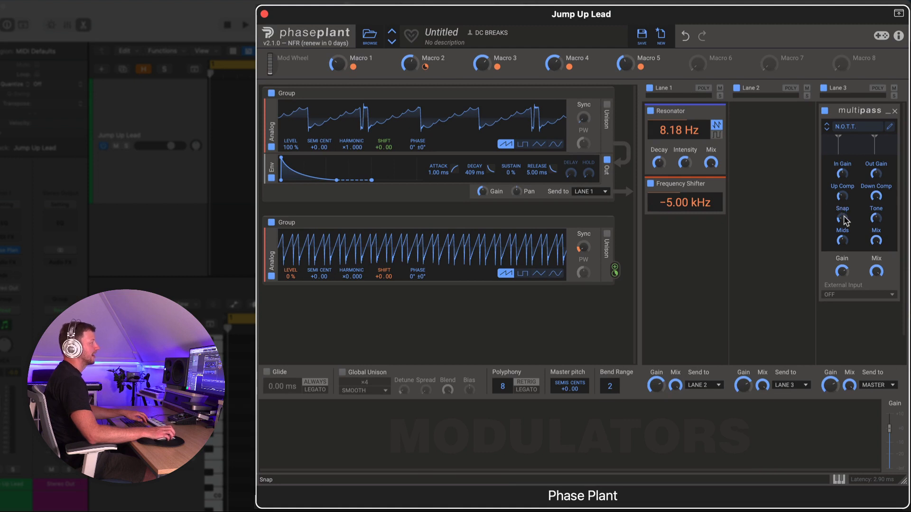
mouse_move(843, 218)
left_mouse_down()
mouse_move(875, 195)
mouse_move(843, 223)
left_mouse_up()
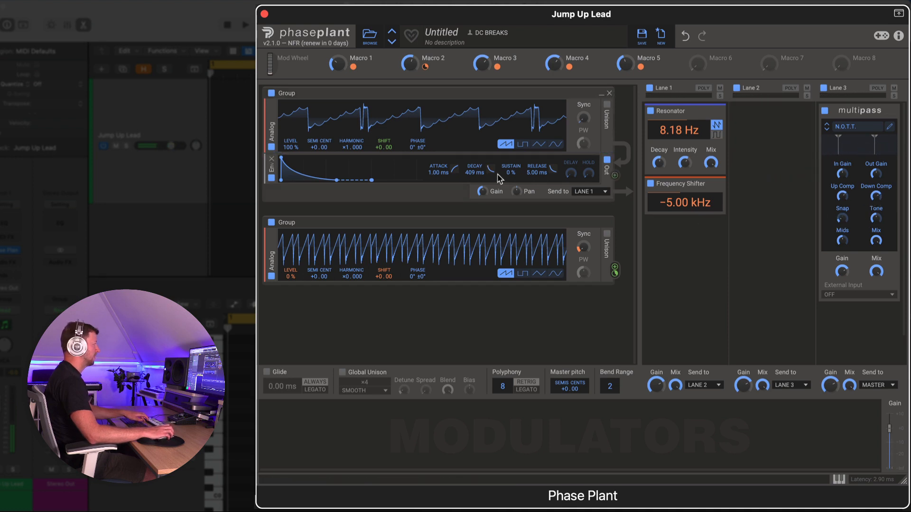
Step: Shorten the first group's envelope decay to 292 ms
left_click_drag(497, 174, 474, 172)
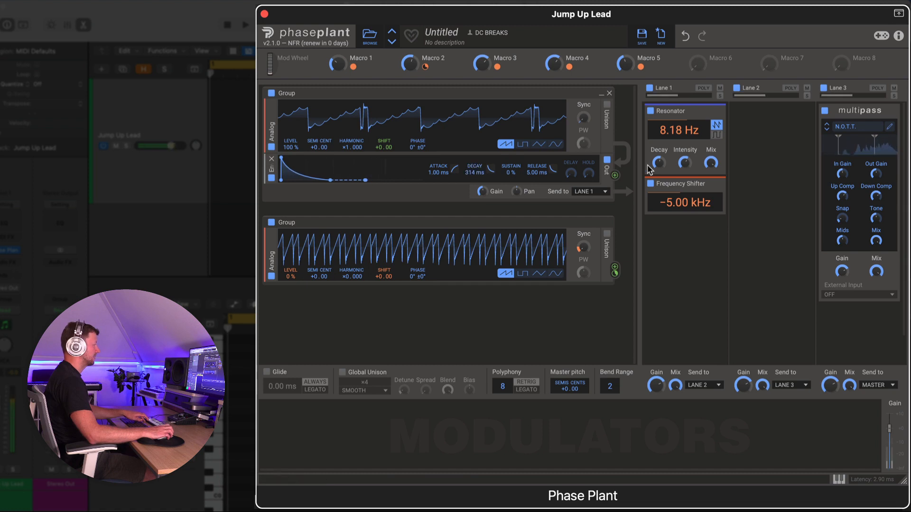
left_click_drag(684, 162, 658, 166)
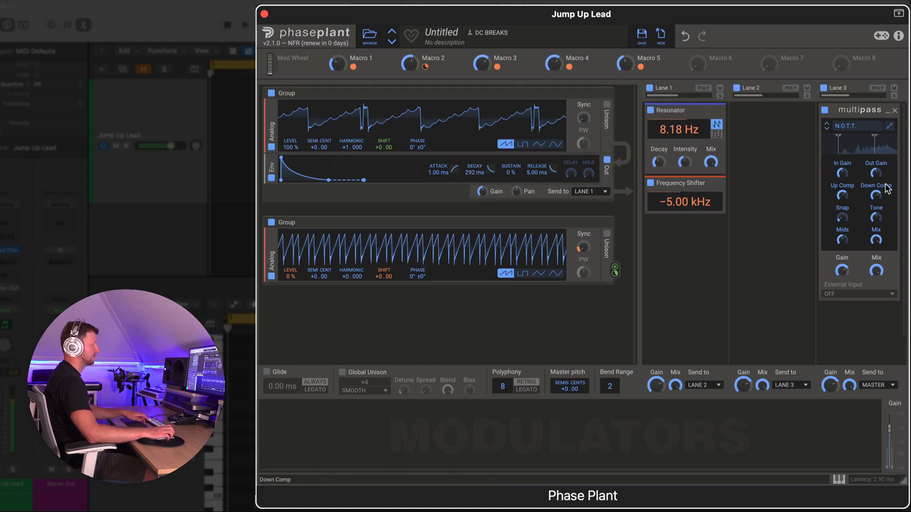
Step: Adjust the Multipass Tone control in Lane 3
left_click(876, 218)
left_click_drag(876, 217, 845, 241)
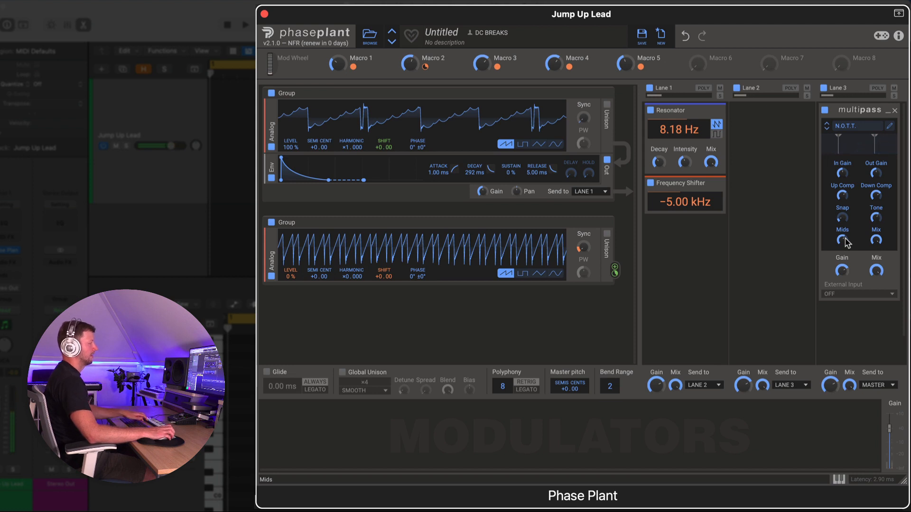
Step: Add a Reverb below the Multipass in Lane 3 and slightly lower its mix
left_click(864, 326)
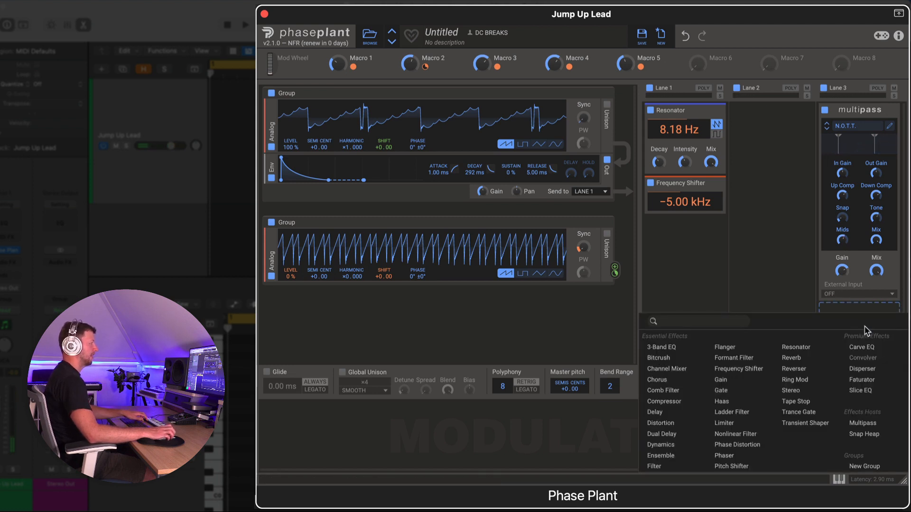
left_click(791, 358)
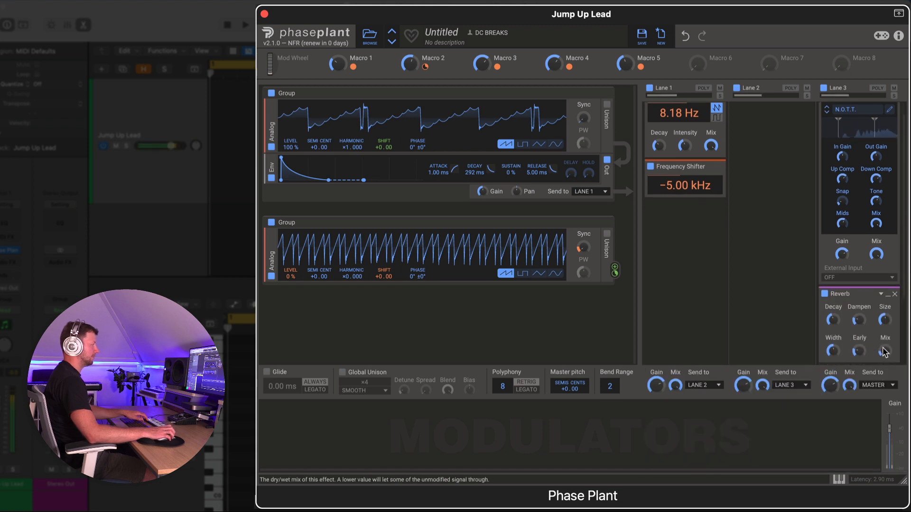
left_click_drag(884, 349, 885, 354)
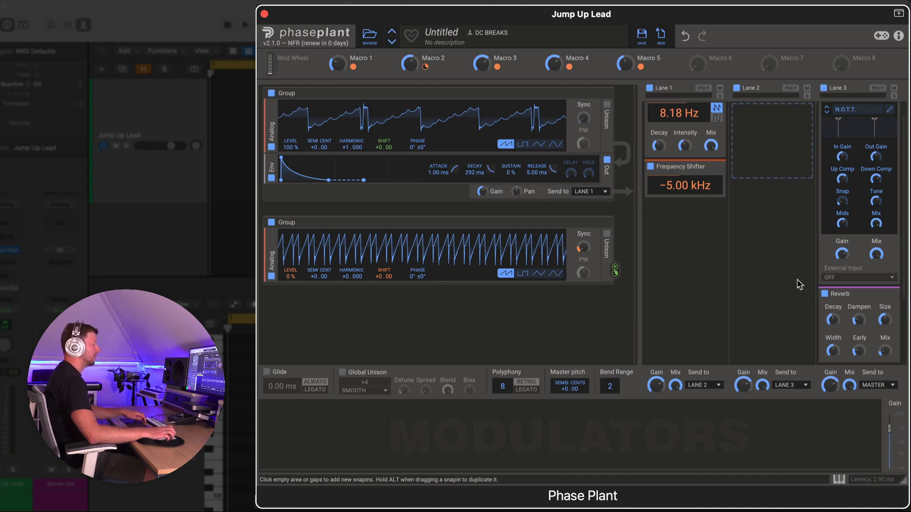
Step: Add an Overdrive distortion to the first oscillator group, move it above the envelope, and nudge its drive
left_click(349, 208)
left_click(418, 241)
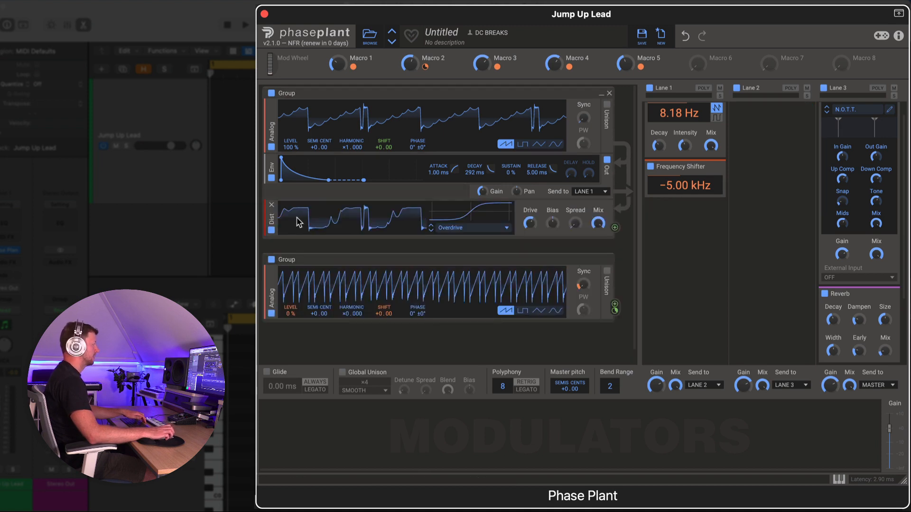
left_click_drag(271, 219, 271, 174)
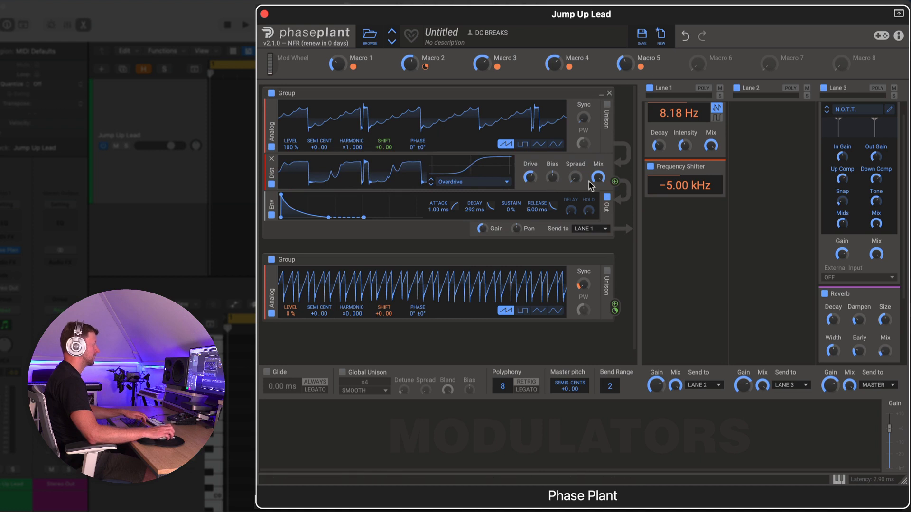
mouse_move(531, 178)
left_mouse_down()
mouse_move(531, 156)
mouse_move(530, 176)
left_mouse_up()
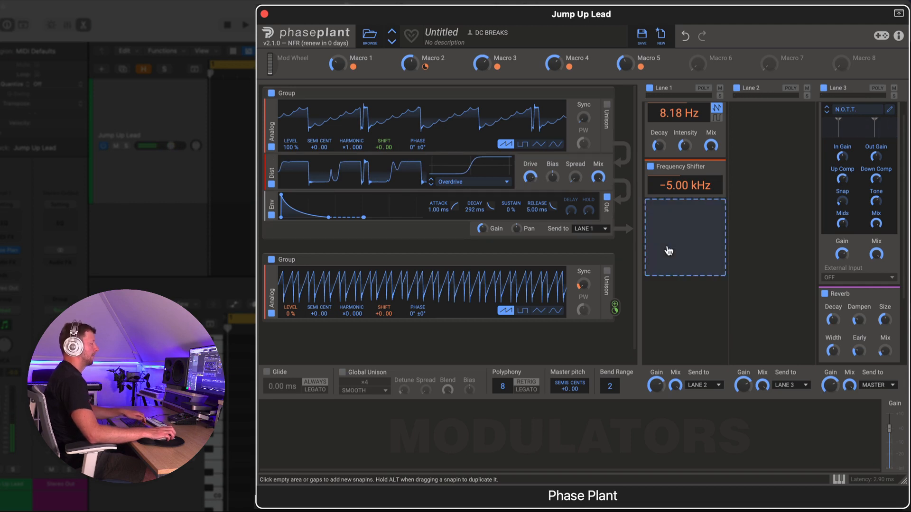
Step: Add a Comb Filter below the Frequency Shifter in Lane 1 and set its frequency to 20.0 Hz
scroll(675, 248, "up", 1)
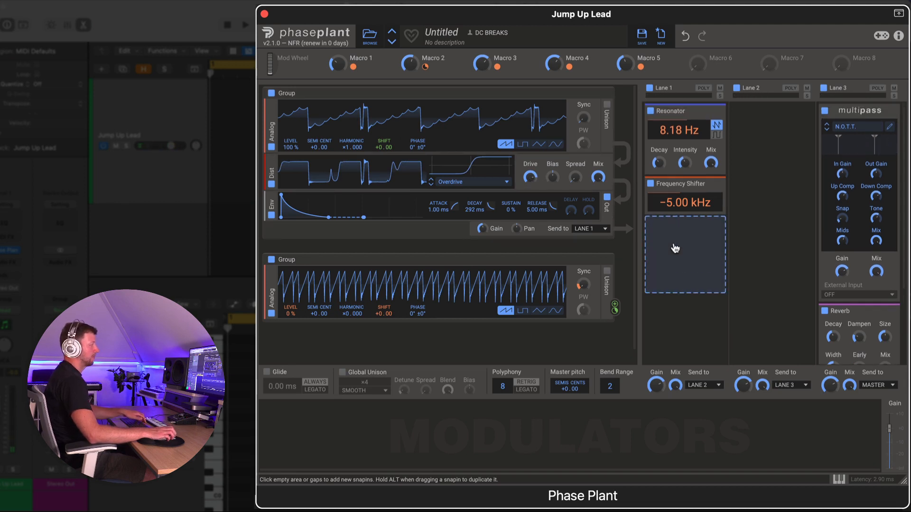
left_click(675, 248)
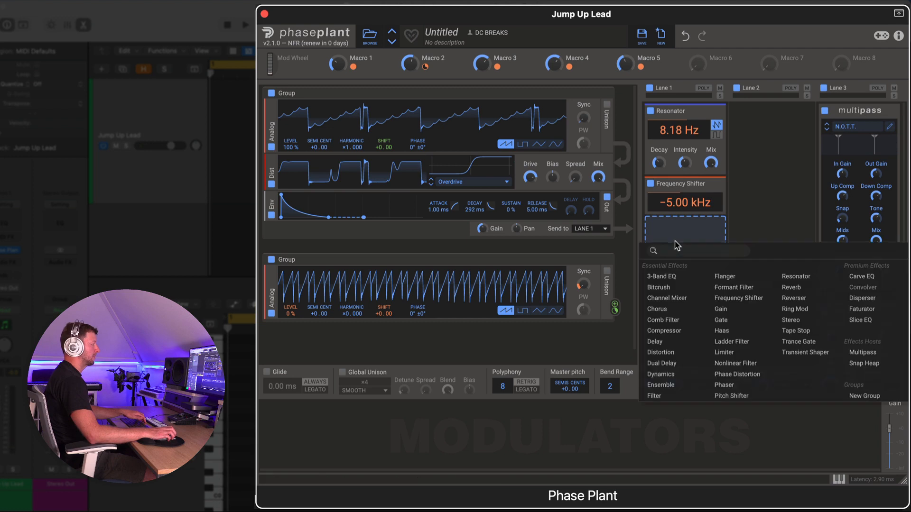
left_click(682, 322)
mouse_move(683, 241)
left_mouse_down()
mouse_move(682, 316)
mouse_move(682, 254)
left_mouse_up()
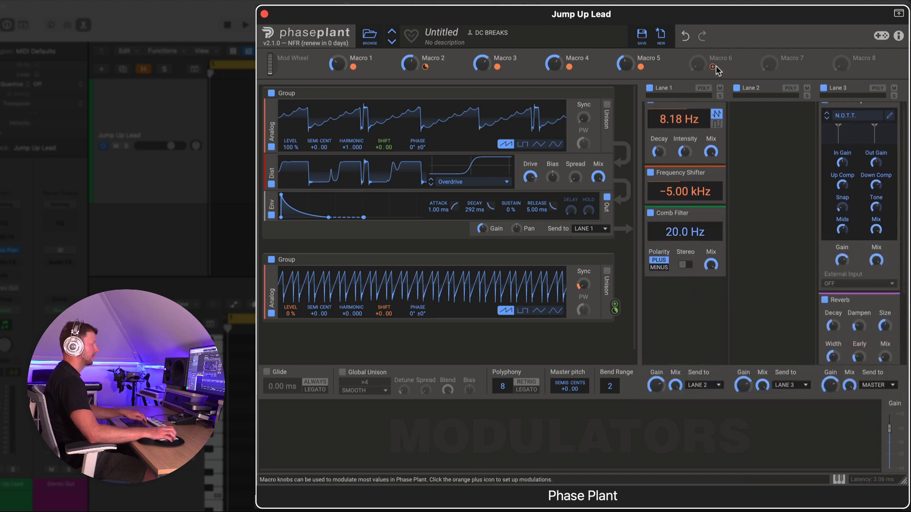
Step: Assign Macro 6 to the comb filter's frequency and raise Macro 6
left_click_drag(712, 67, 689, 220)
left_click(742, 63)
mouse_move(698, 64)
left_mouse_down()
mouse_move(698, 45)
mouse_move(699, 69)
left_mouse_up()
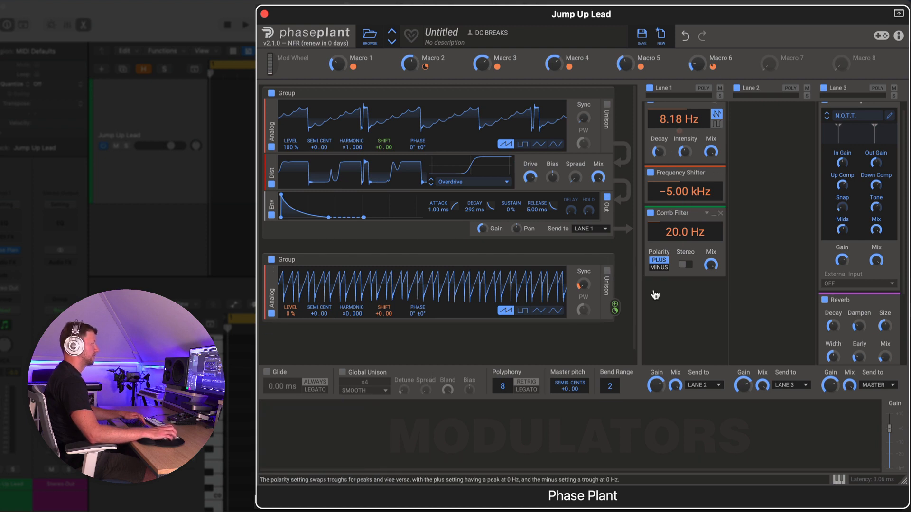
Step: Add an LFO Table modulator and load the Pattern Bender wavetable from the Complex LFO presets
left_click(324, 431)
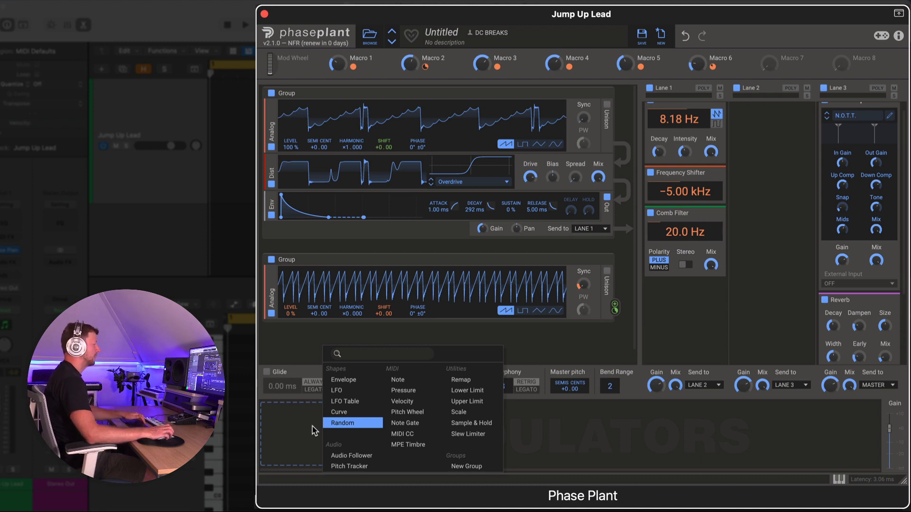
left_click(359, 403)
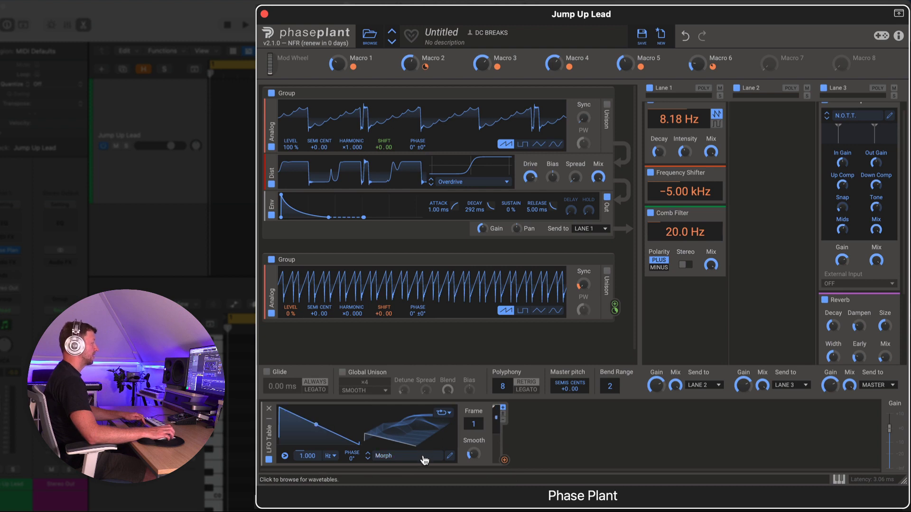
left_click(424, 460)
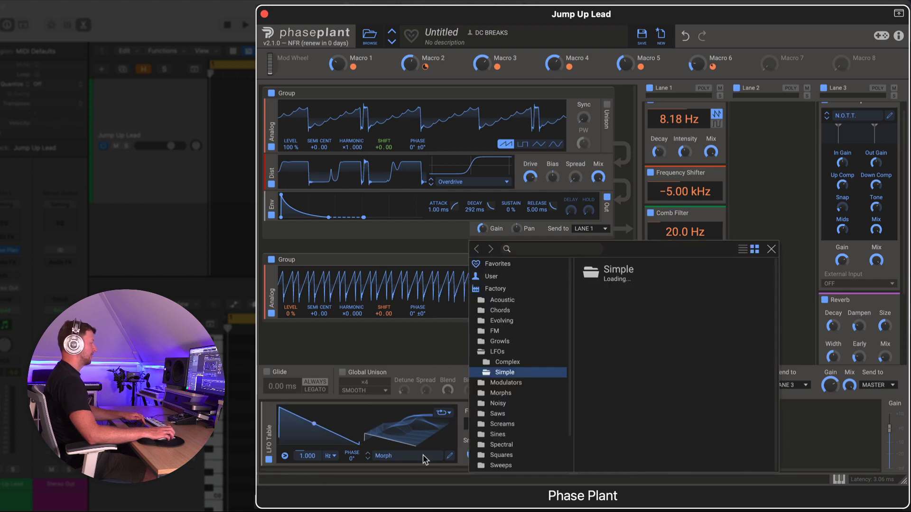
left_click(507, 363)
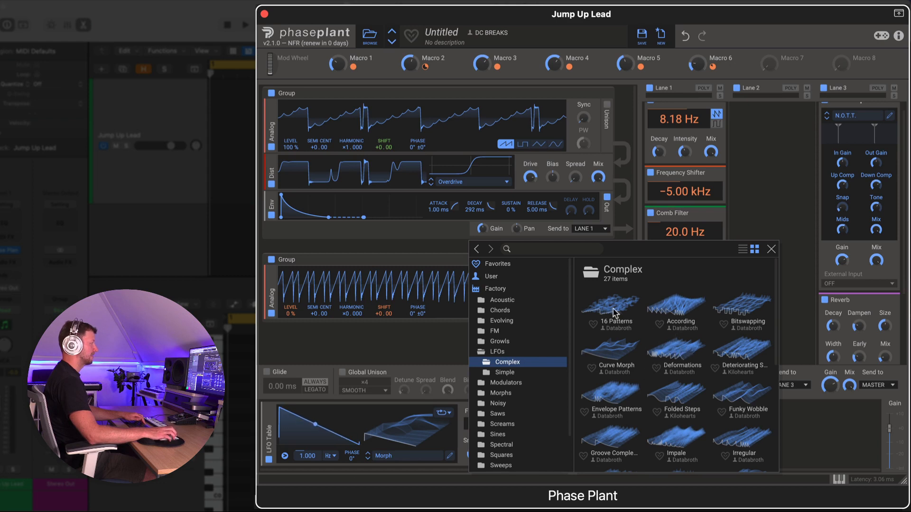
scroll(679, 342, "down", 4)
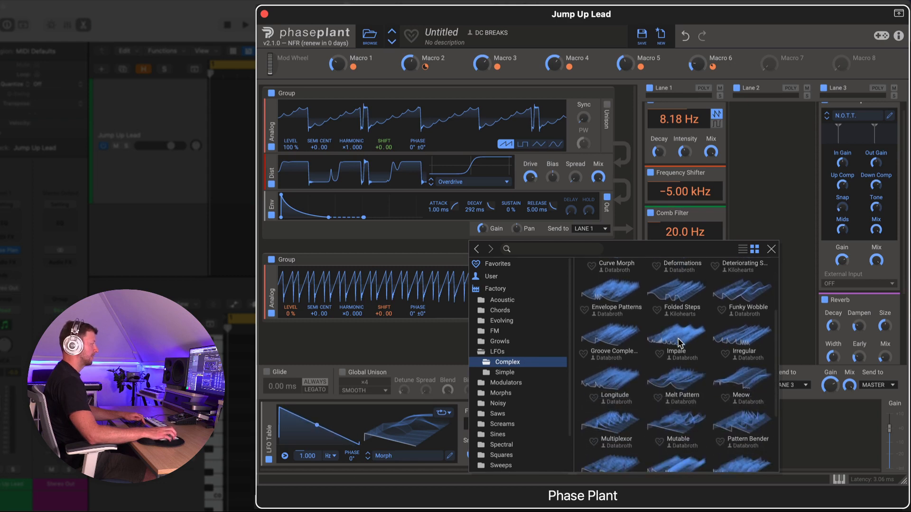
scroll(678, 363, "down", 1)
left_click(738, 414)
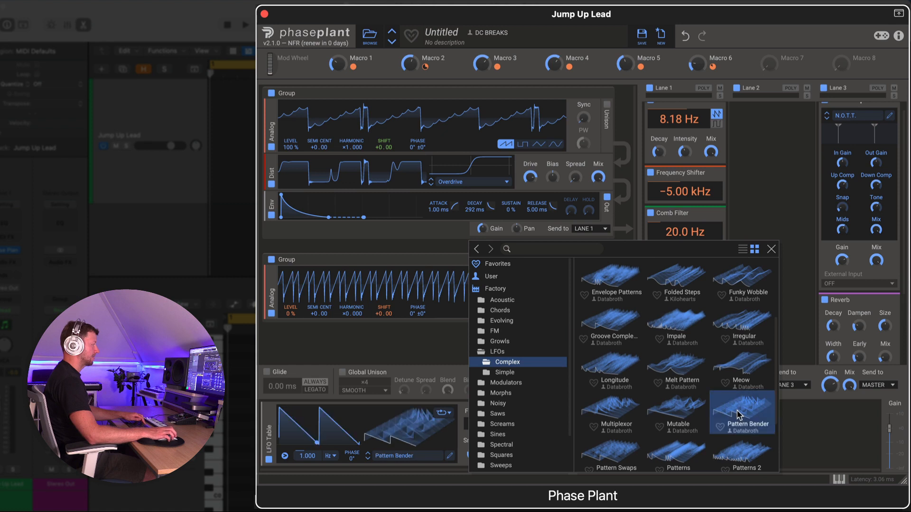
left_click(771, 250)
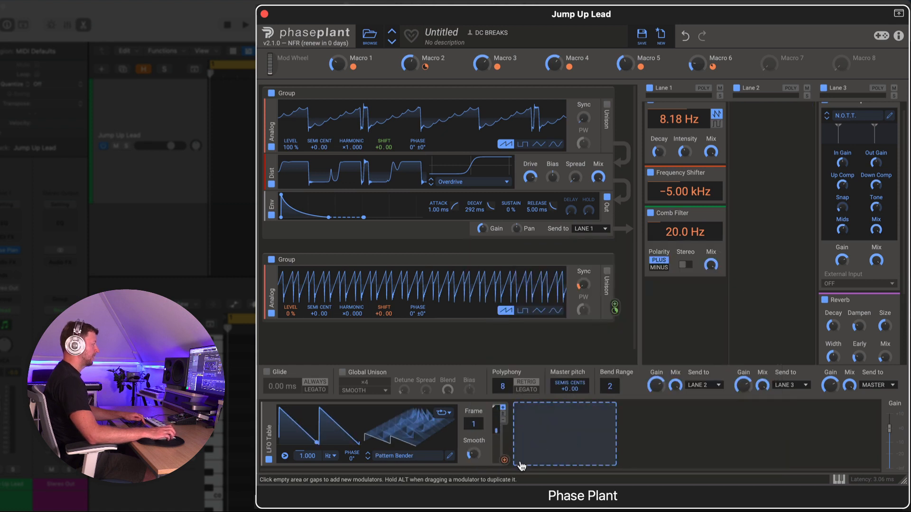
Step: Route the LFO Table to the output gain and switch its rate to tempo-synced 8/16
left_click_drag(504, 463, 897, 474)
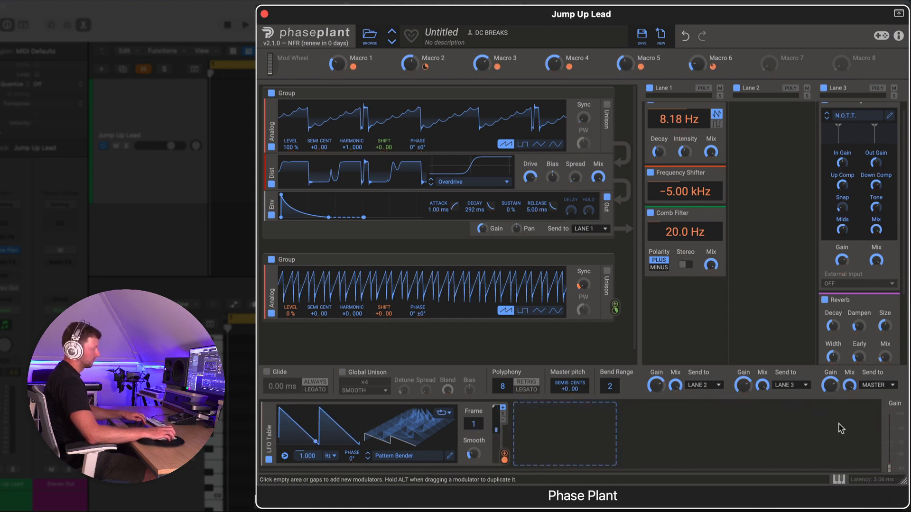
left_click(333, 457)
left_click(348, 467)
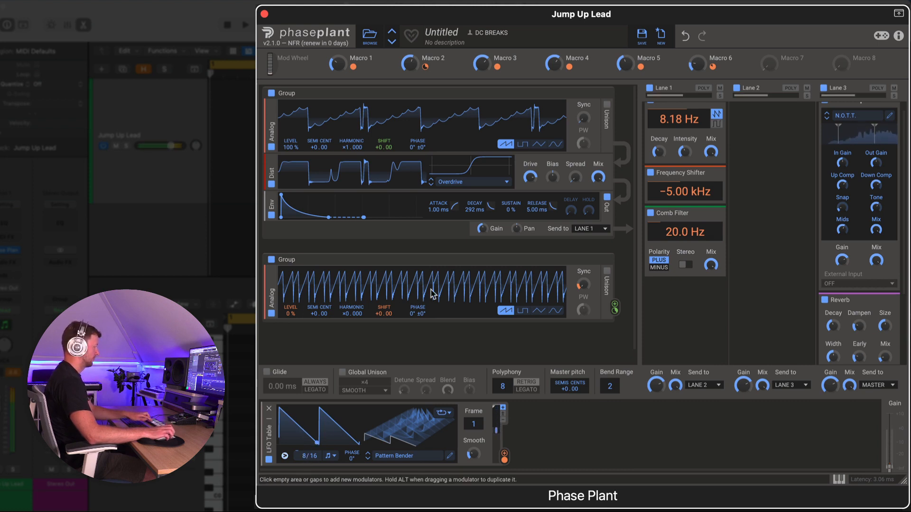
Step: Reset the envelope sustain to 100% and set the LFO Table to a 16/16 rate at frame 198
double_click(512, 210)
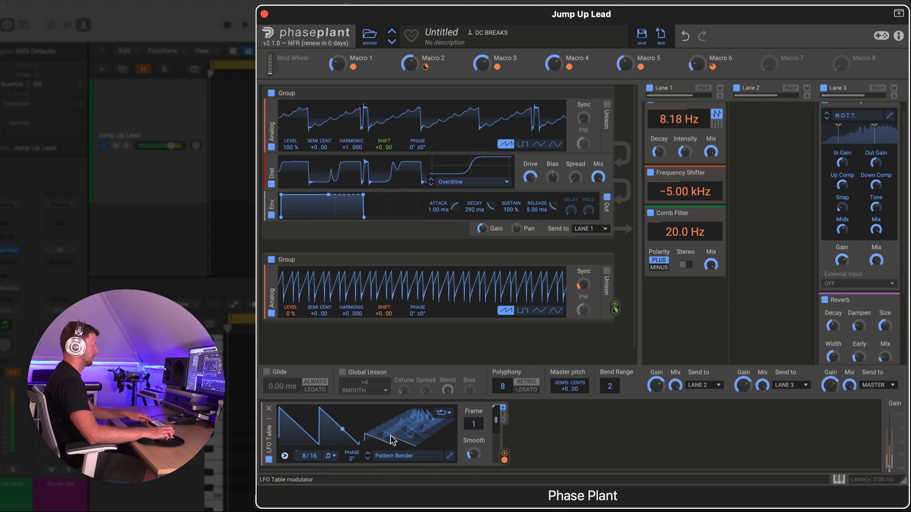
left_click_drag(391, 440, 391, 383)
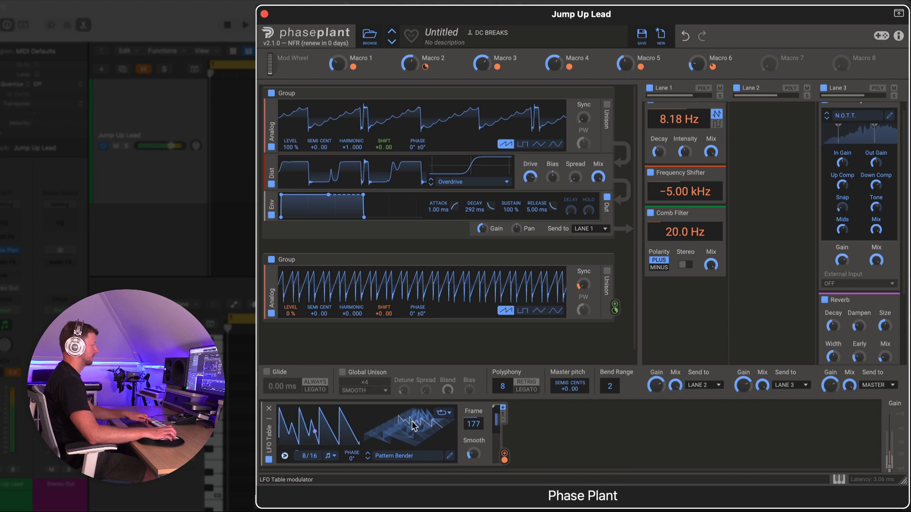
left_click_drag(414, 426, 414, 433)
left_click_drag(304, 455, 304, 442)
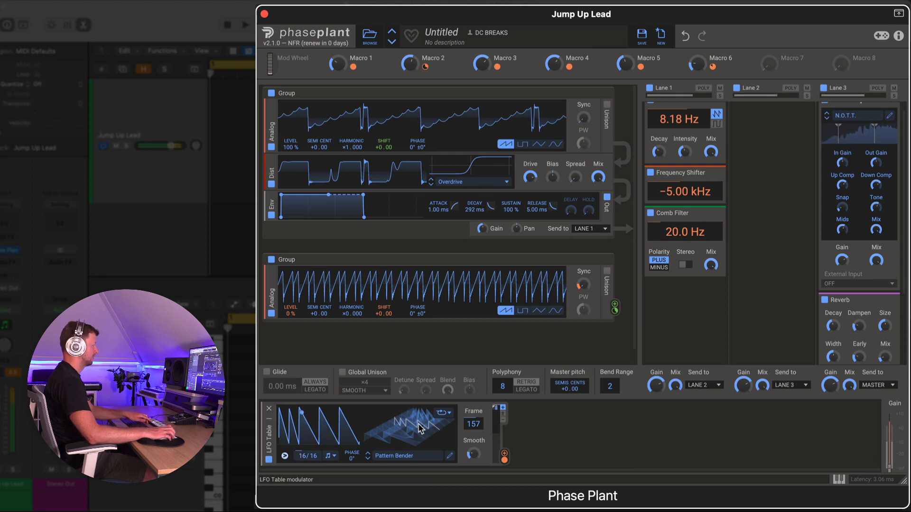
left_click_drag(419, 425, 419, 411)
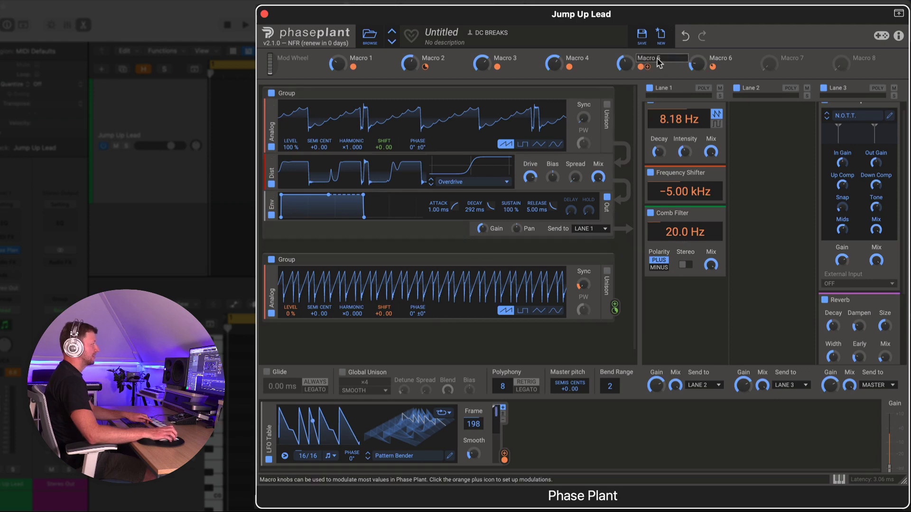
Step: Save the preset as Jump Up Lead 3 in the dBs Demos folder
left_click(643, 36)
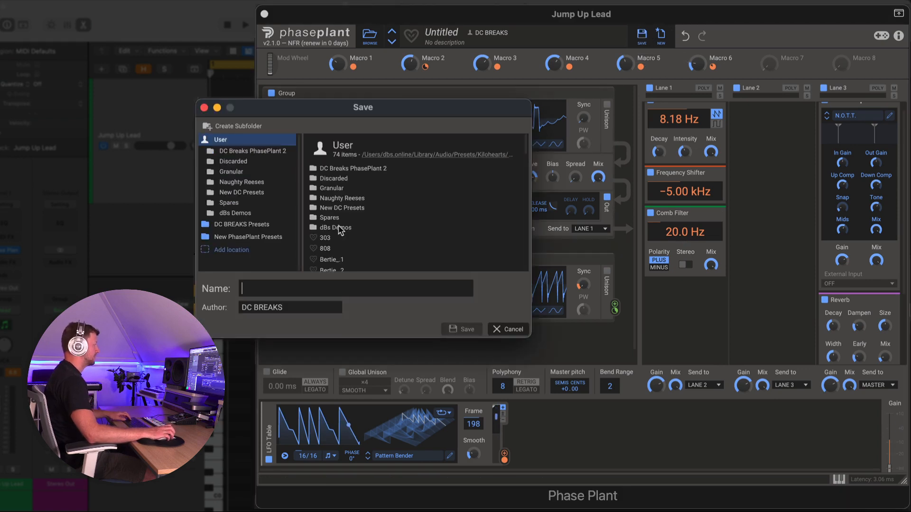
double_click(343, 228)
left_click(359, 204)
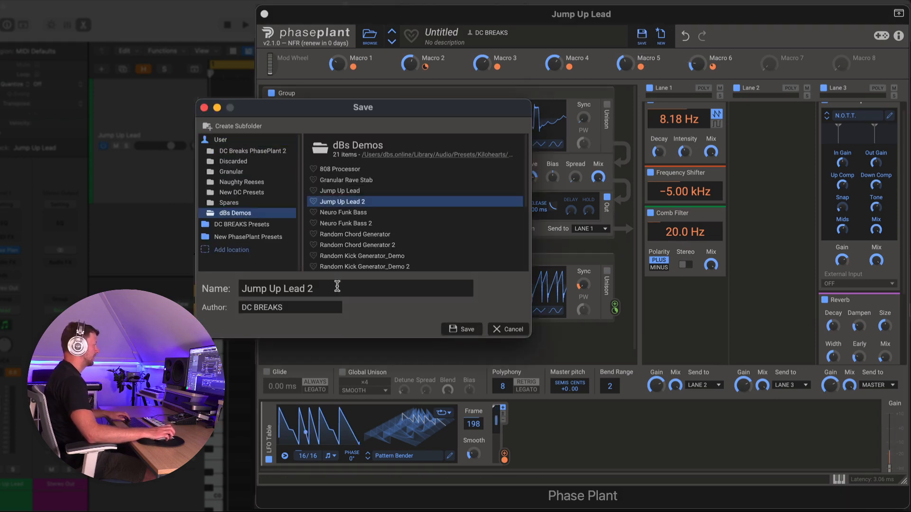
key("BackSpace")
type("3")
key("Return")
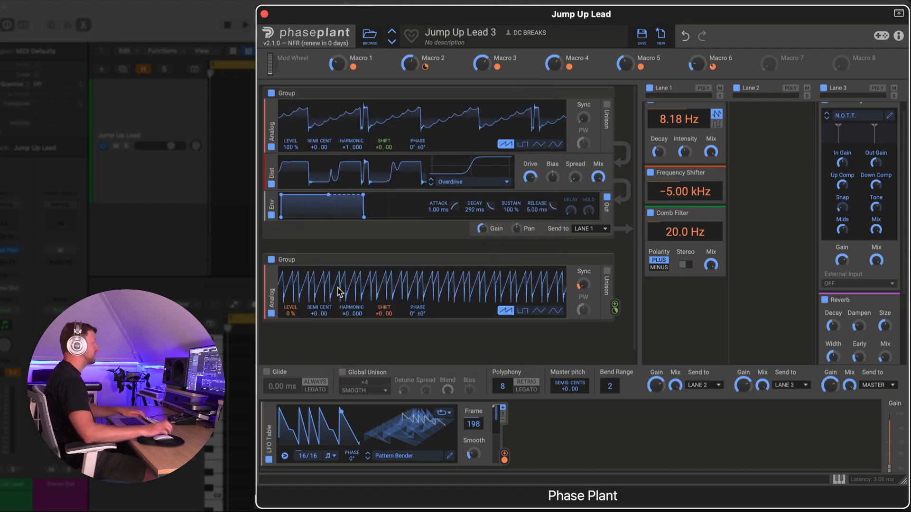
Step: Move the LFO Table's wavetable frame to 236
mouse_move(338, 64)
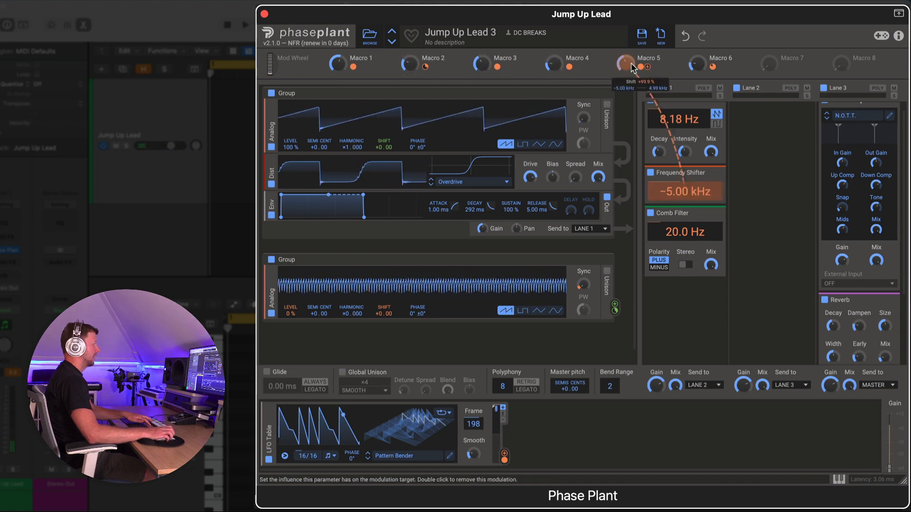
left_click_drag(425, 417, 426, 402)
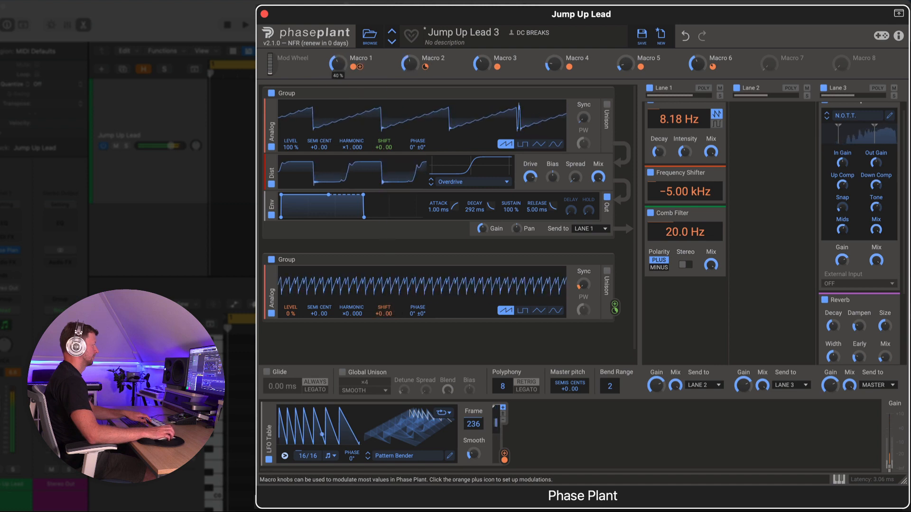
Step: Lower Macro 1, sweep Macro 3 up and back down, and raise Macro 4 to 67%
left_click_drag(338, 63, 338, 82)
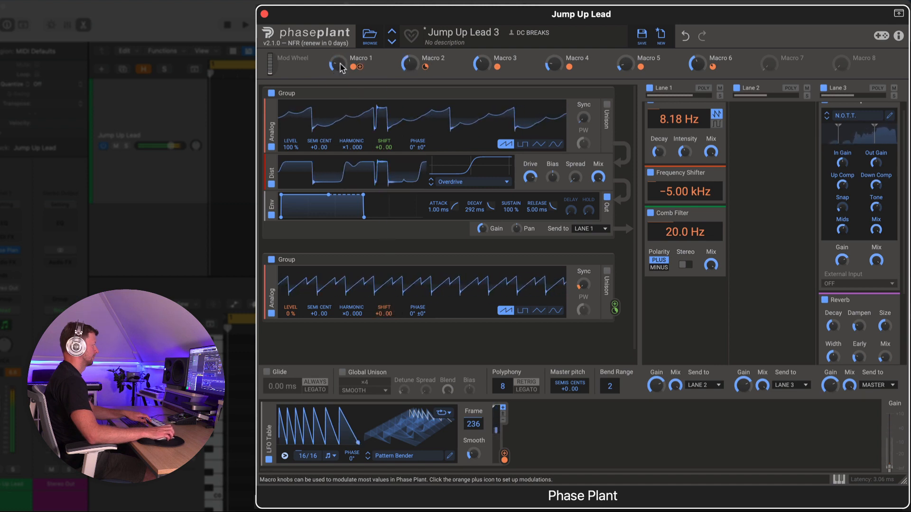
left_click_drag(473, 71, 473, 10)
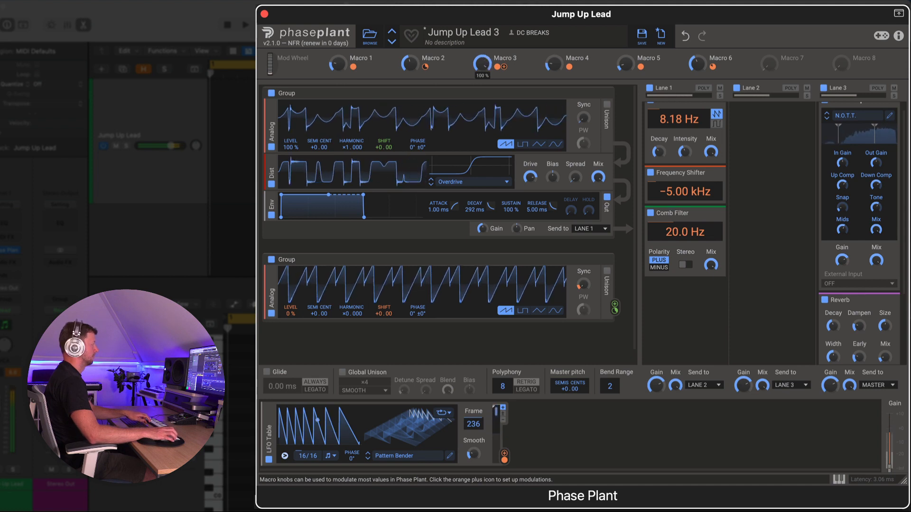
left_click_drag(482, 63, 482, 102)
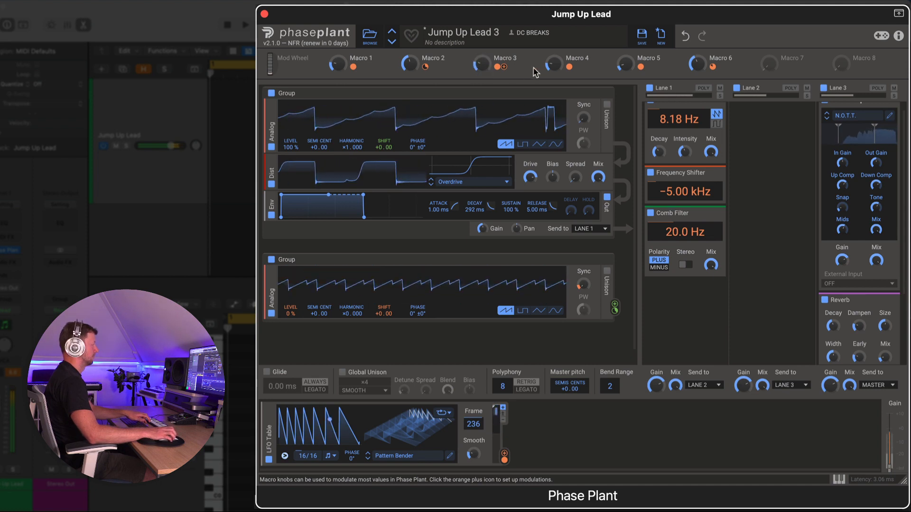
left_click_drag(553, 64, 553, 46)
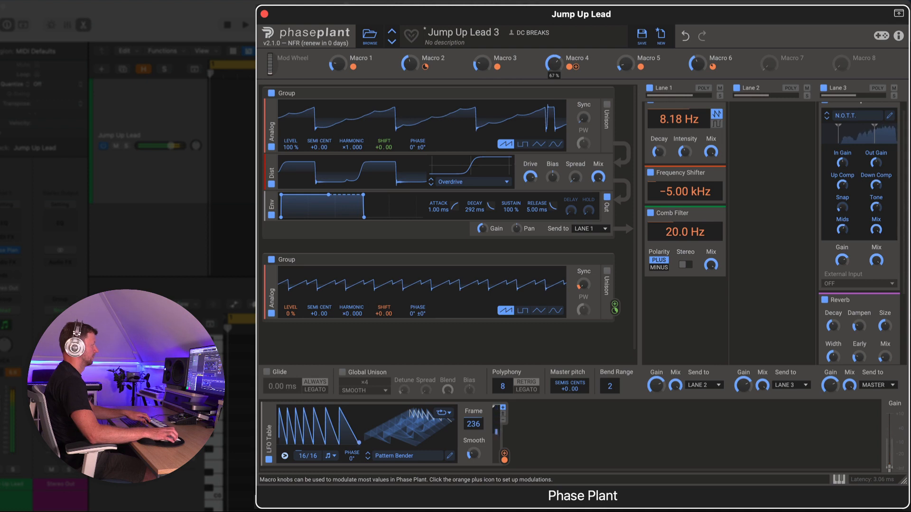